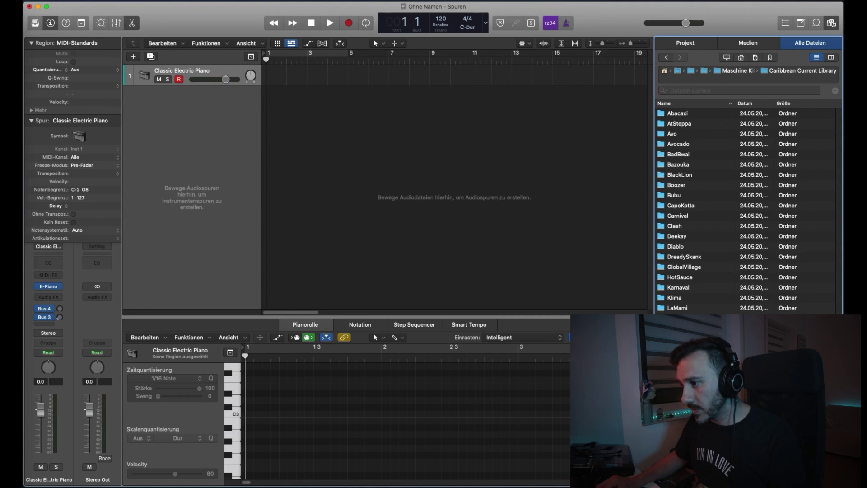
Step: Open the BlackLion sample folder and audition its bass, hi-hat, kick, percussion, shaker, snare and timbale samples
double_click(681, 175)
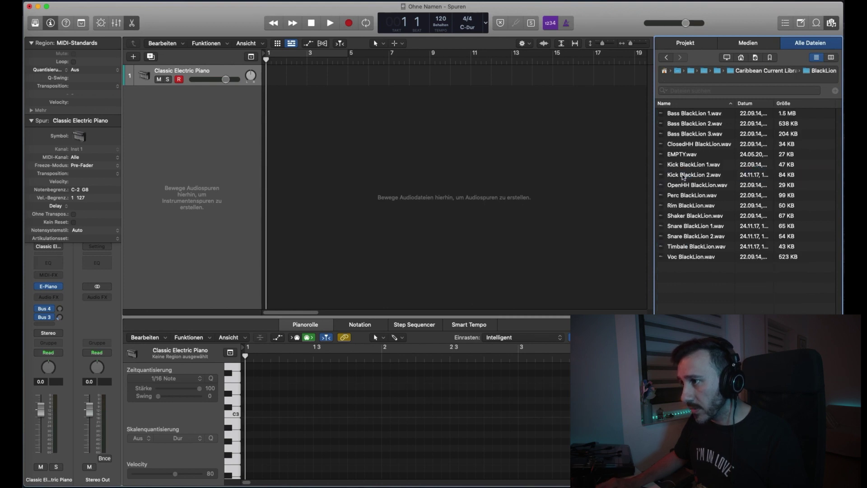
click(694, 257)
click(661, 248)
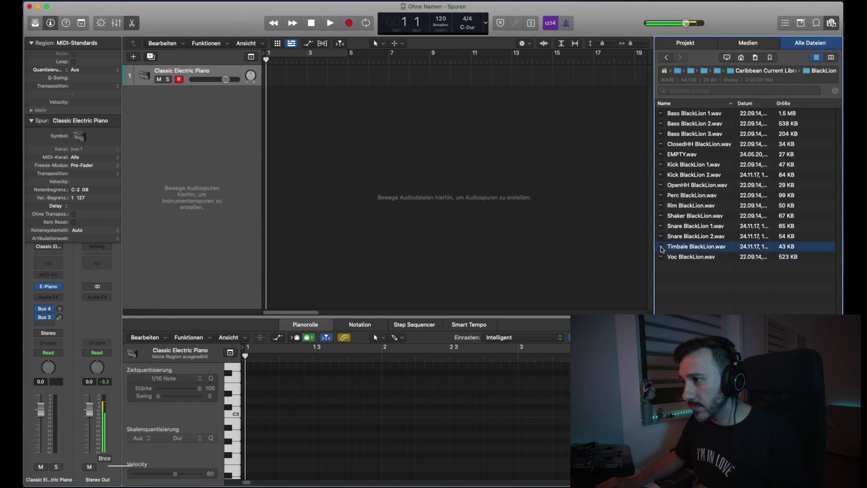
click(663, 114)
click(661, 123)
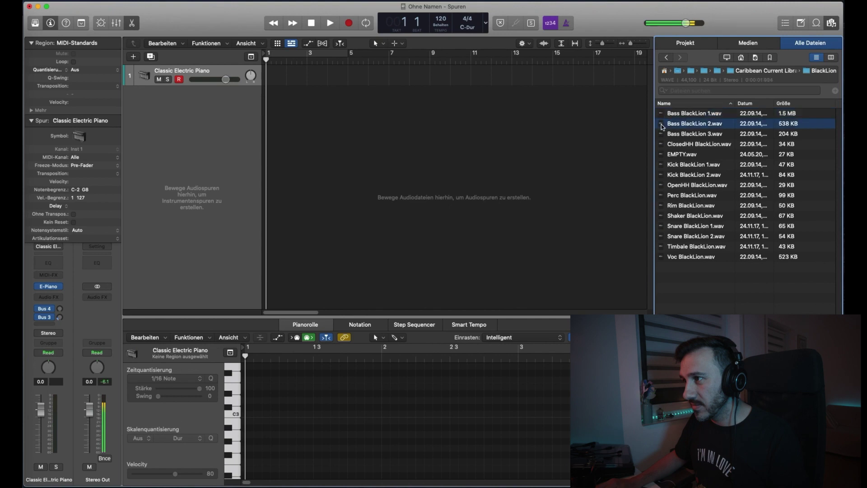
click(663, 134)
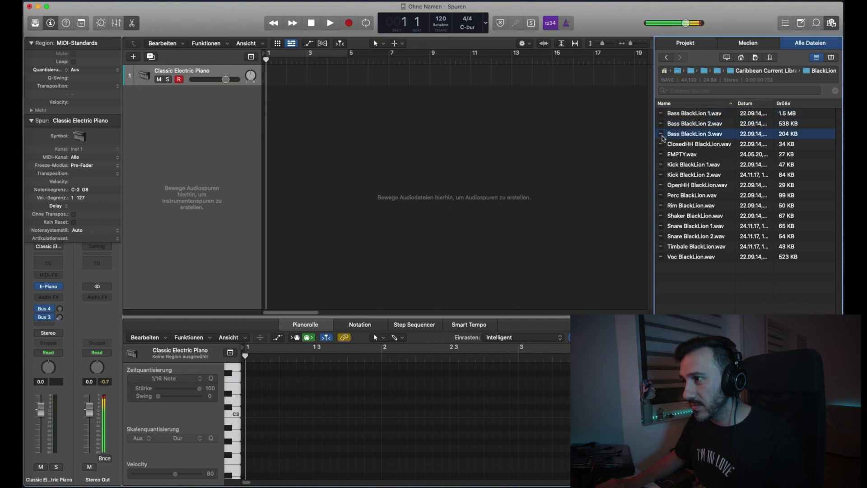
click(663, 145)
click(662, 155)
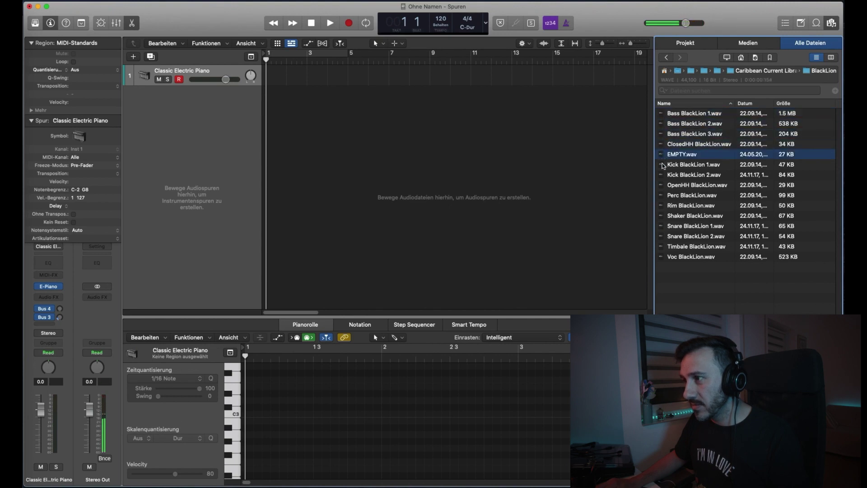
click(662, 165)
click(662, 176)
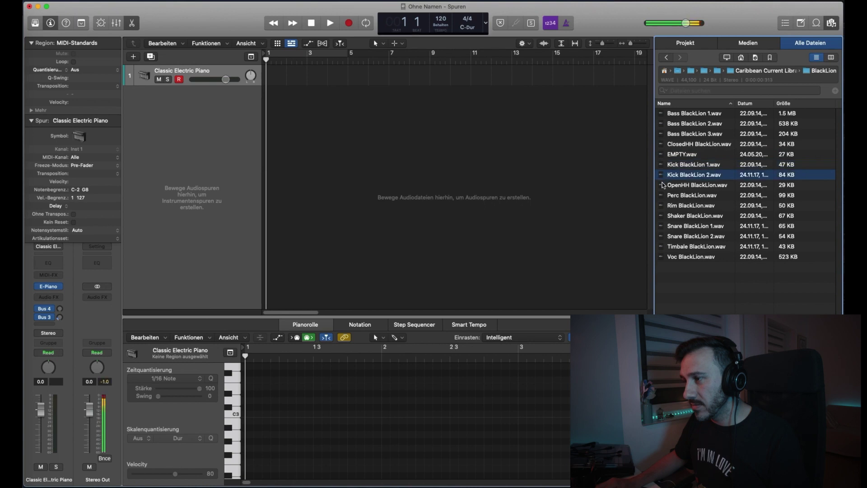
click(662, 187)
click(662, 197)
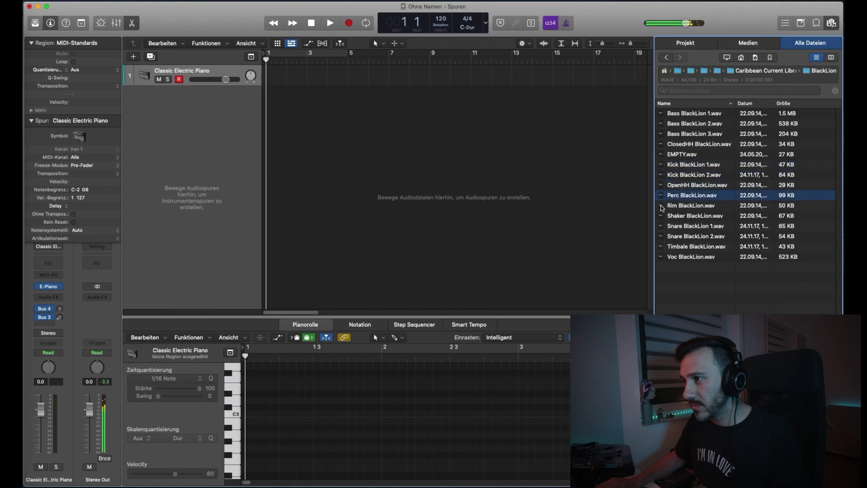
click(662, 207)
click(662, 217)
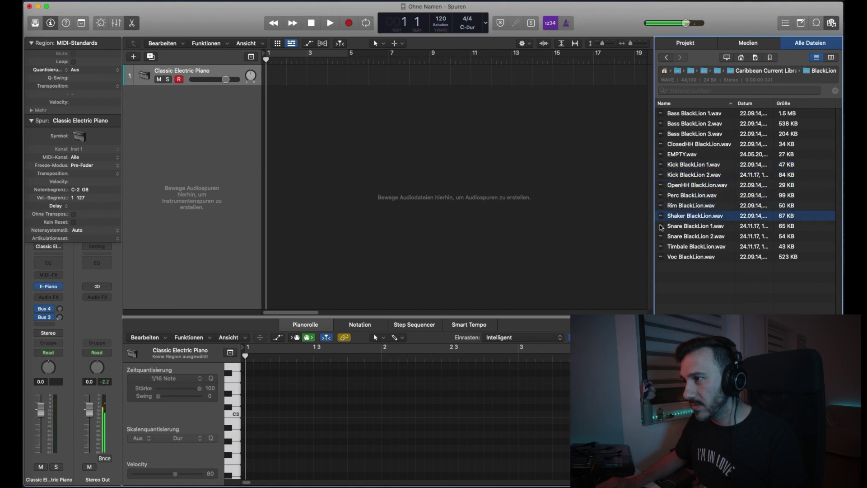
click(662, 227)
click(663, 237)
click(663, 229)
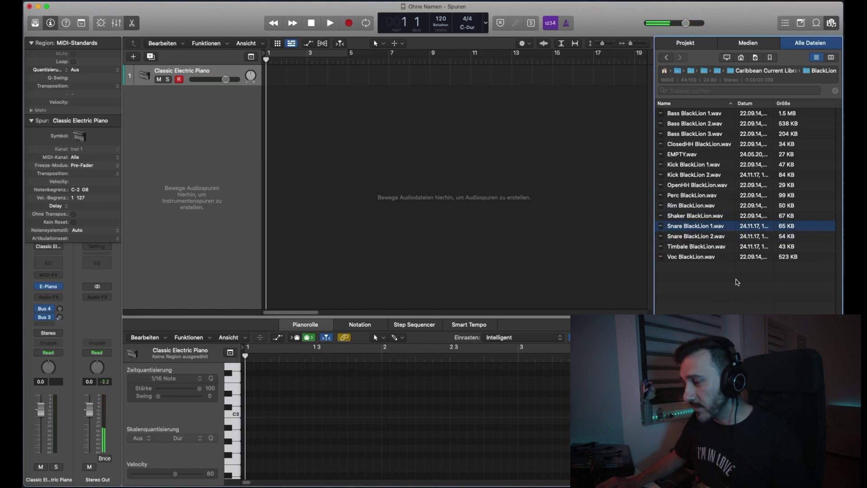
Step: Create a new Drum Machine Designer track from all the samples in the BlackLion folder
drag(808, 280, 714, 104)
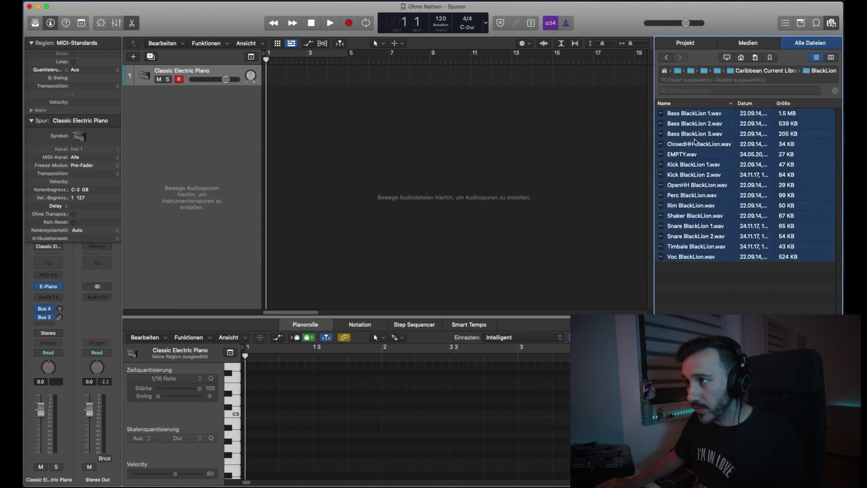
drag(692, 134, 185, 131)
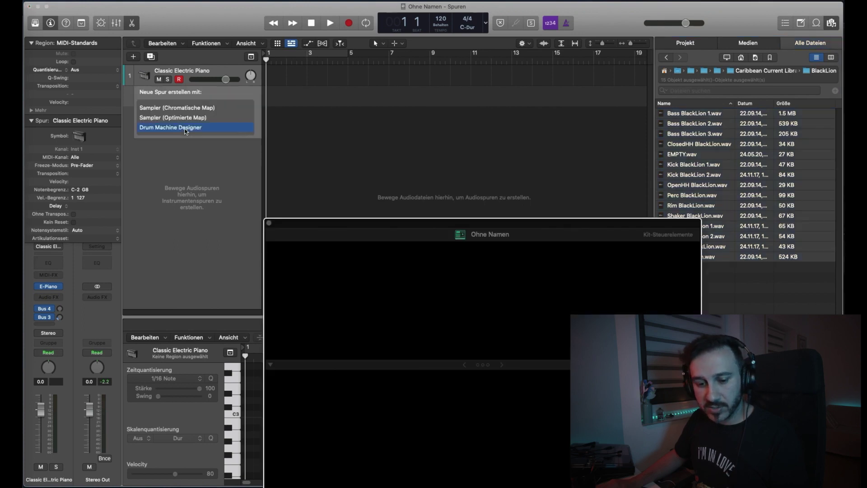
drag(465, 224, 479, 140)
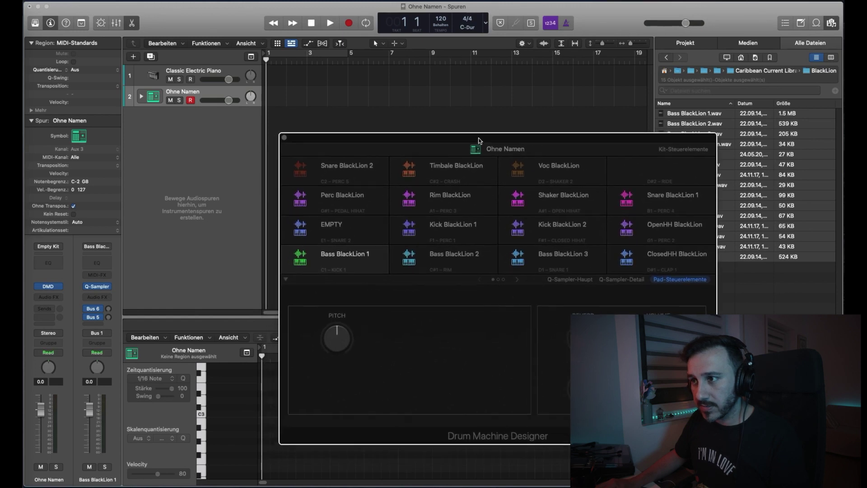
Step: Rename the new drum kit as Black Lion
click(508, 149)
click(509, 149)
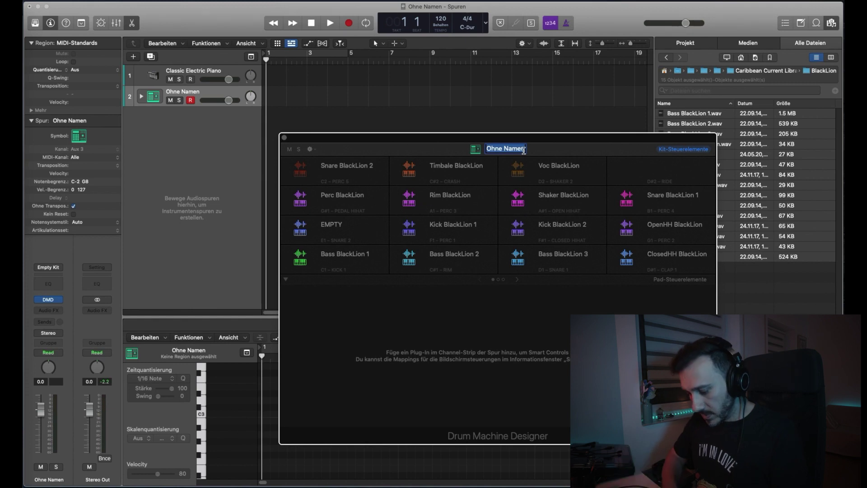
text(Black)
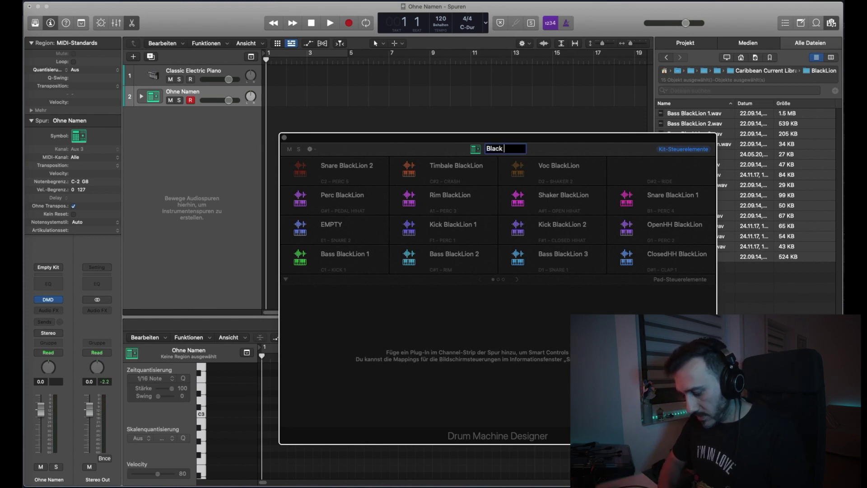
text( Lion)
key(Return)
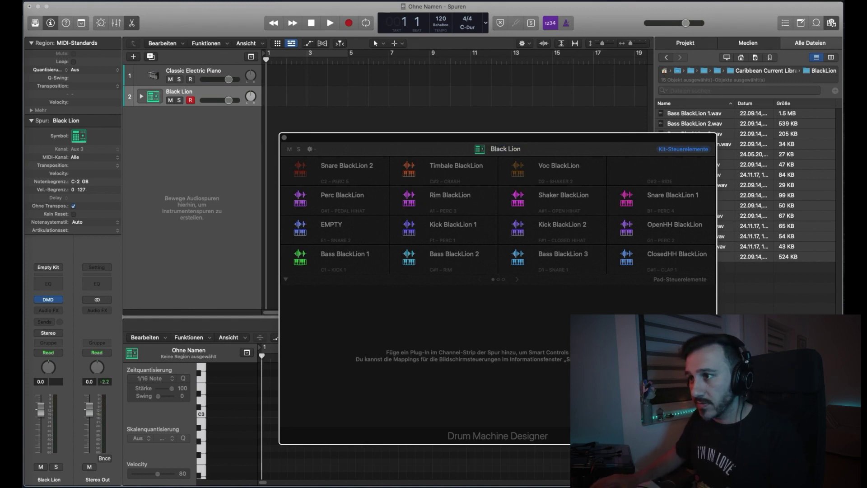
Step: Audition the Perc BlackLion and Snare BlackLion 2 pads and view their sample waveforms
click(497, 300)
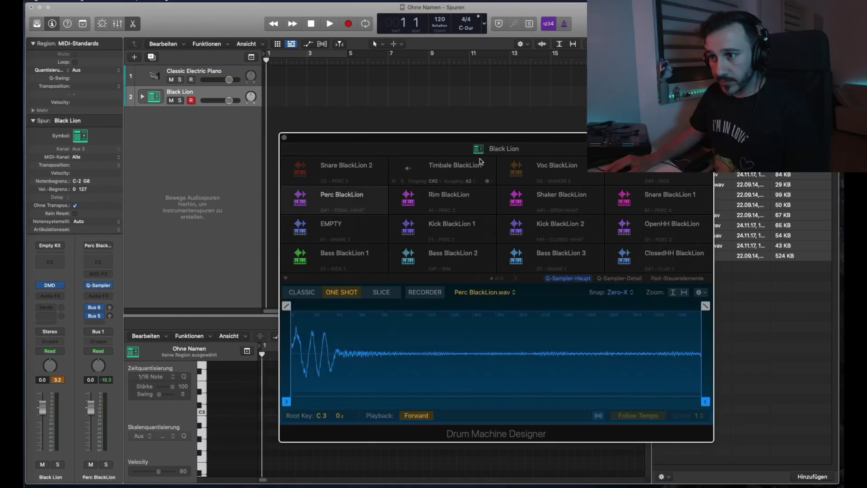
click(348, 199)
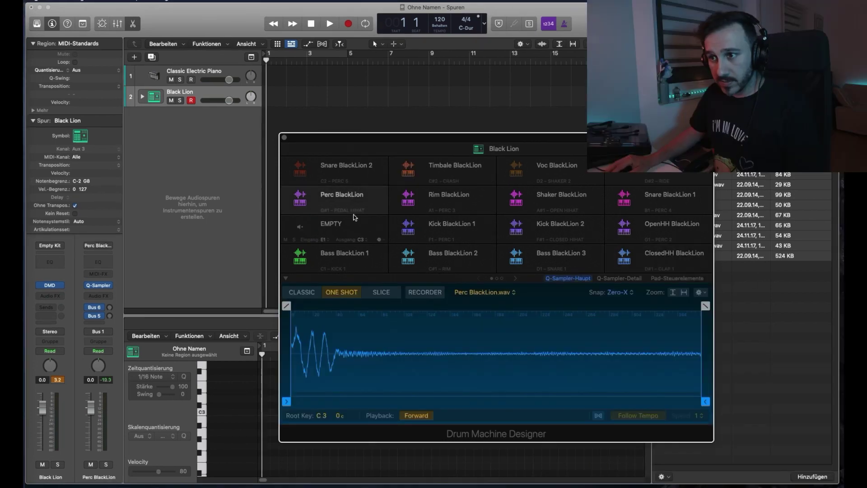
click(299, 170)
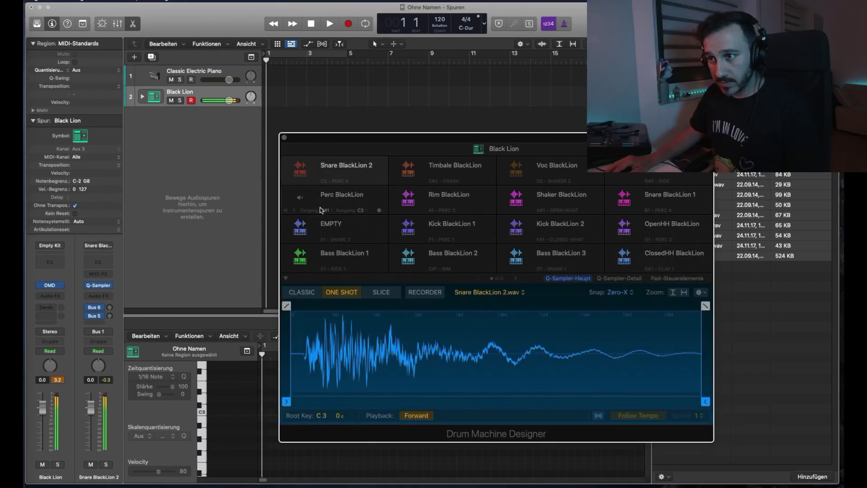
Step: Trim the Bass BlackLion 1 sample to 0.325–3.92 s with a 0.47 s fade-in and a 0.465 s fade-out, and audition it
click(300, 256)
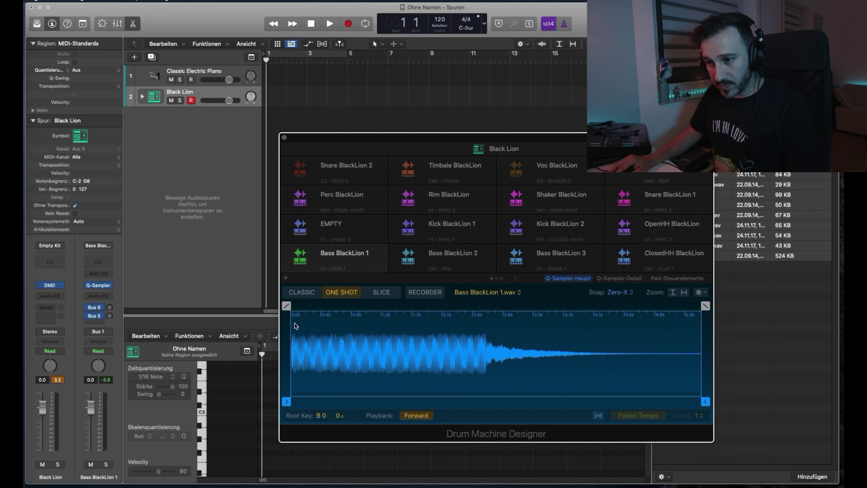
drag(293, 401, 327, 400)
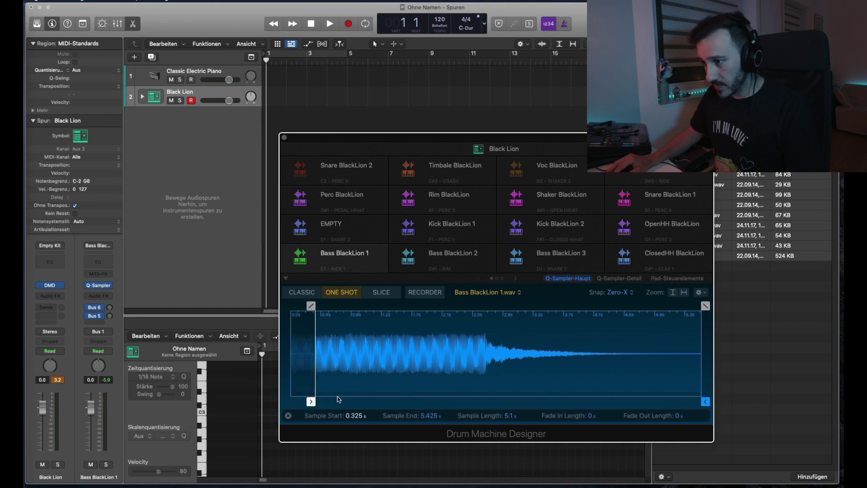
mouse_move(705, 402)
mouse_down()
mouse_move(605, 400)
mouse_move(590, 307)
mouse_move(556, 306)
mouse_up()
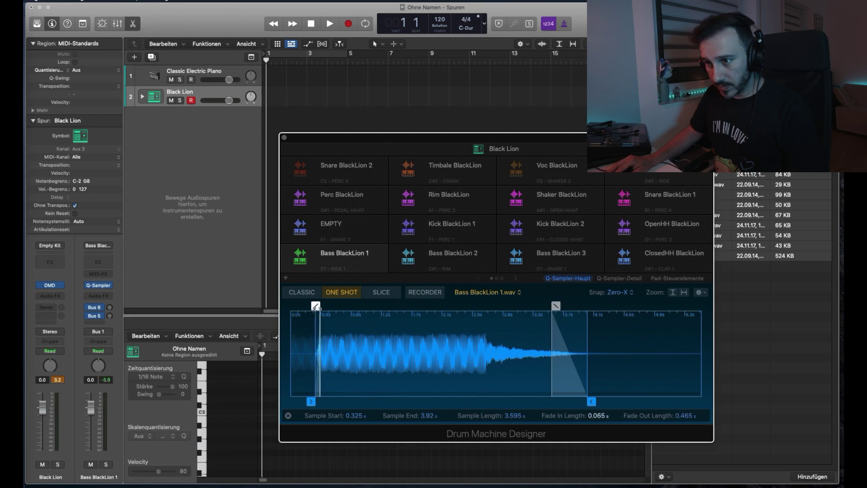
drag(310, 306, 346, 307)
mouse_move(324, 268)
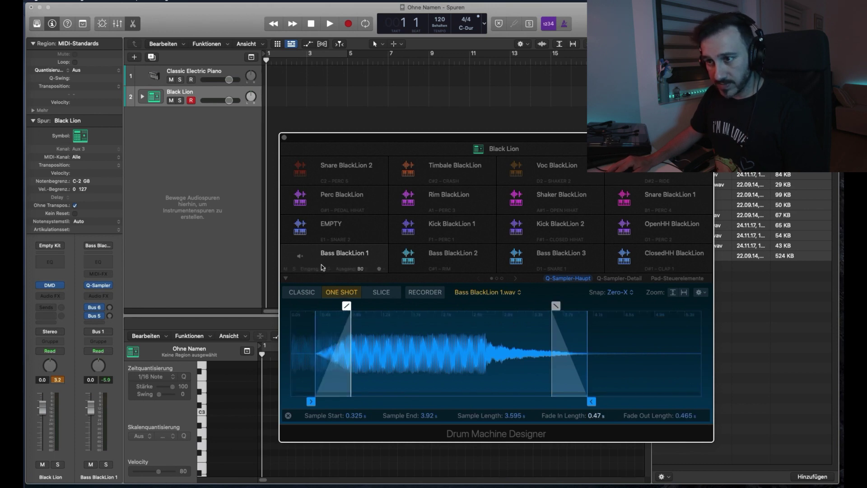
click(300, 256)
click(301, 256)
click(300, 256)
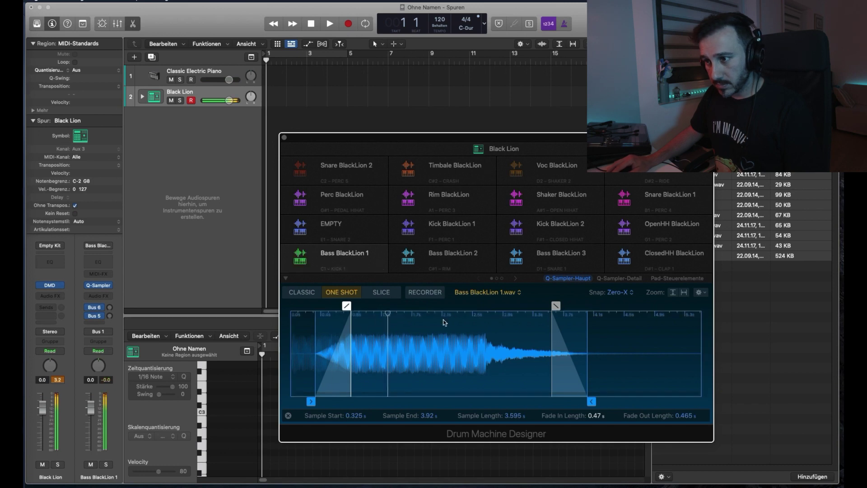
Step: Restore the Bass BlackLion 1 sample to its full range of 0 to 5.425 s without fades
drag(346, 305, 311, 305)
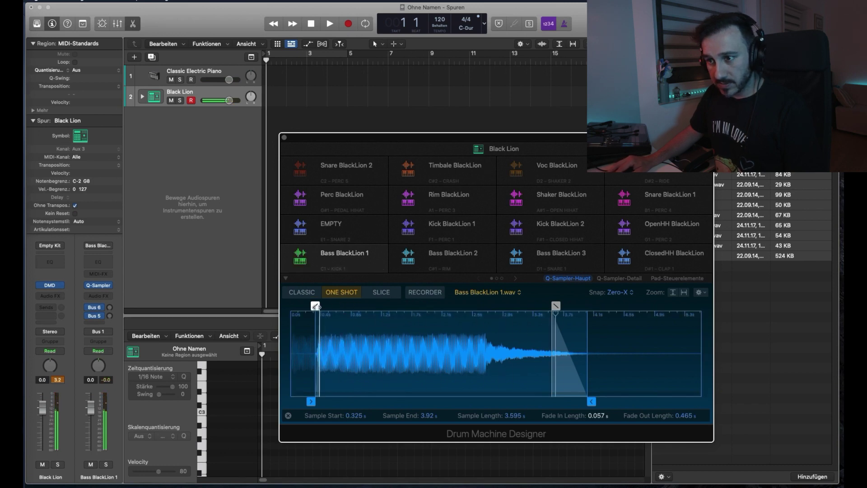
drag(311, 401, 286, 401)
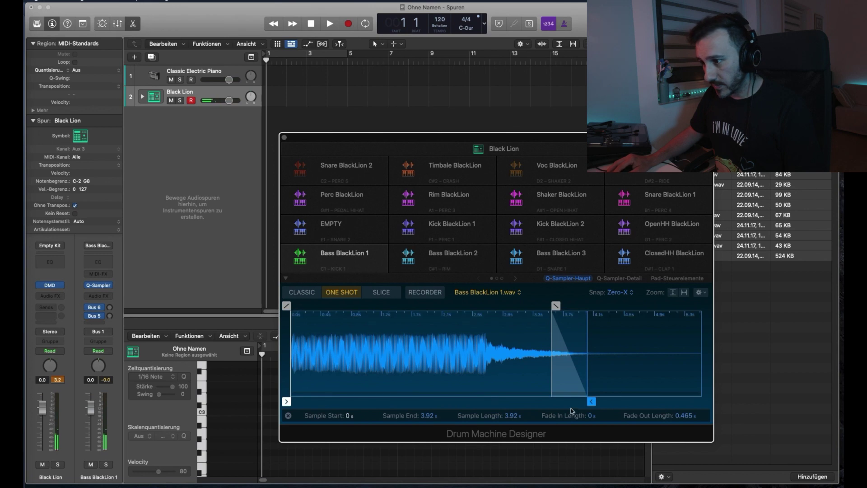
drag(591, 401, 705, 401)
Step: Look through the kit's options and the LFO and modulation matrix settings in Bass BlackLion 3's Q-Sampler details
click(310, 149)
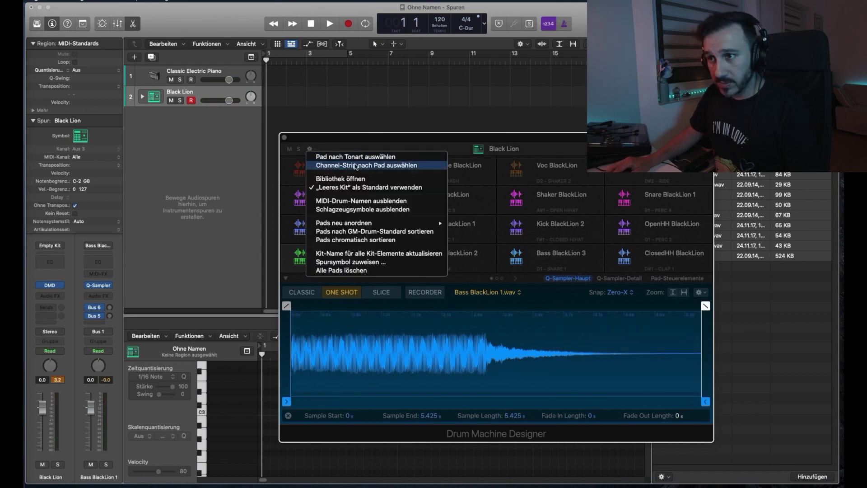
click(370, 186)
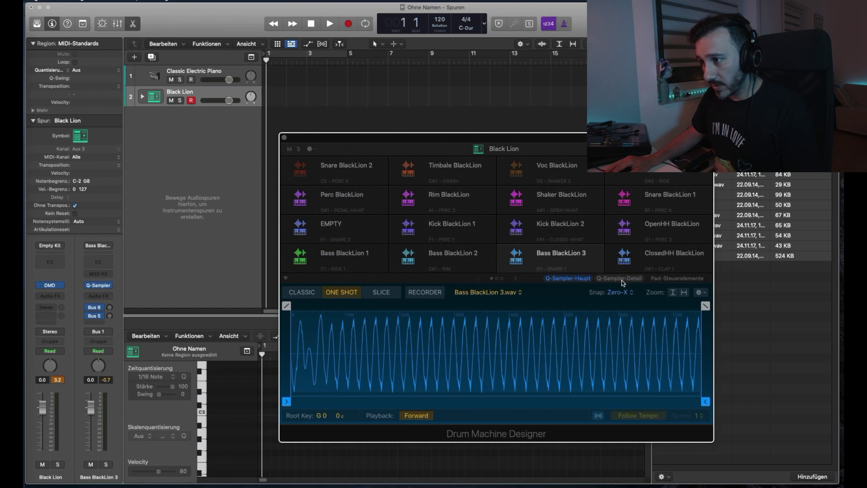
click(632, 281)
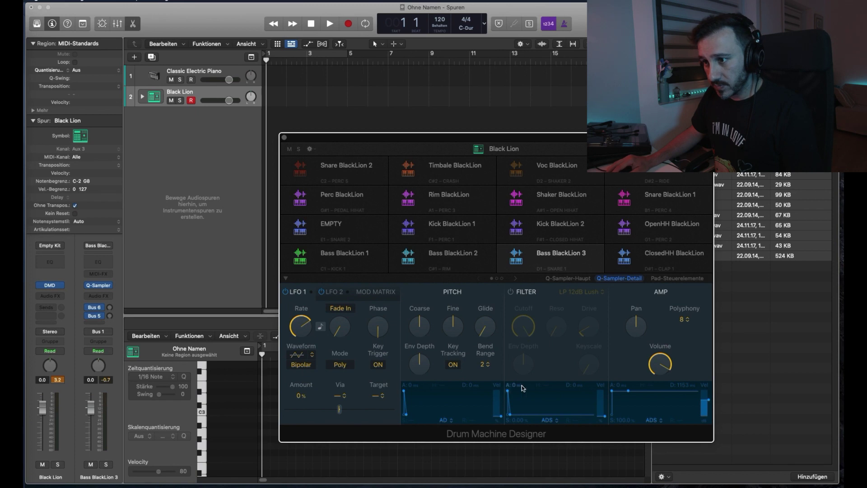
click(333, 293)
click(305, 293)
click(333, 292)
click(376, 292)
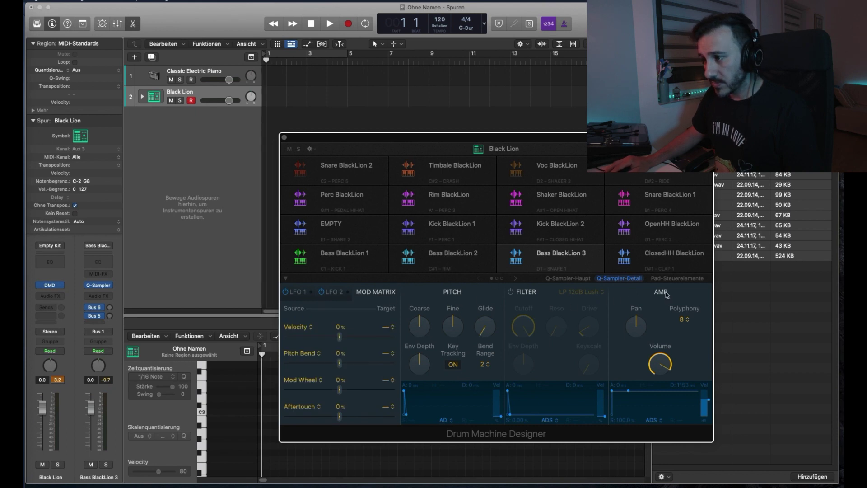
Step: Set the Snare BlackLion 1 pad's pitch to -13 in the pad controls, audition it, and check its Q-Sampler detail settings
click(677, 278)
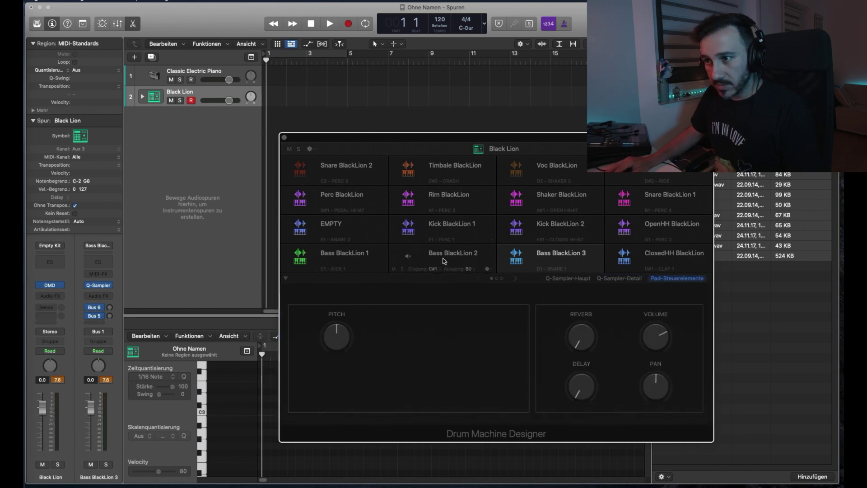
click(409, 229)
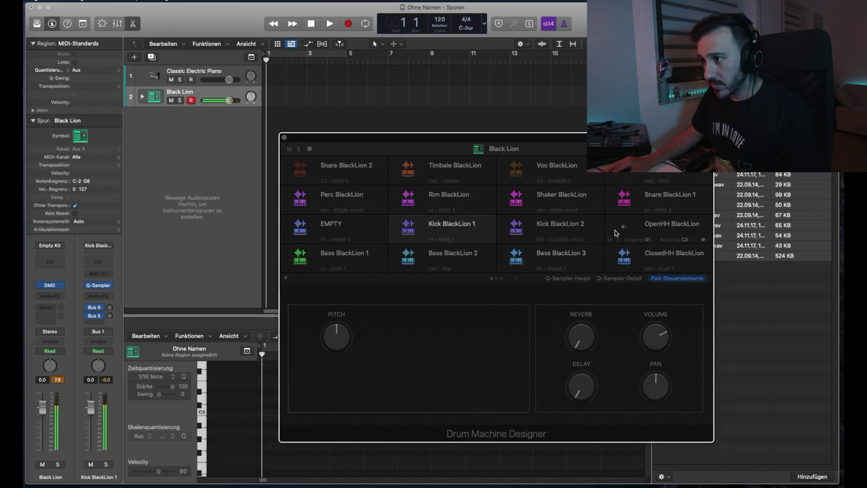
click(624, 199)
drag(342, 336, 343, 348)
click(628, 202)
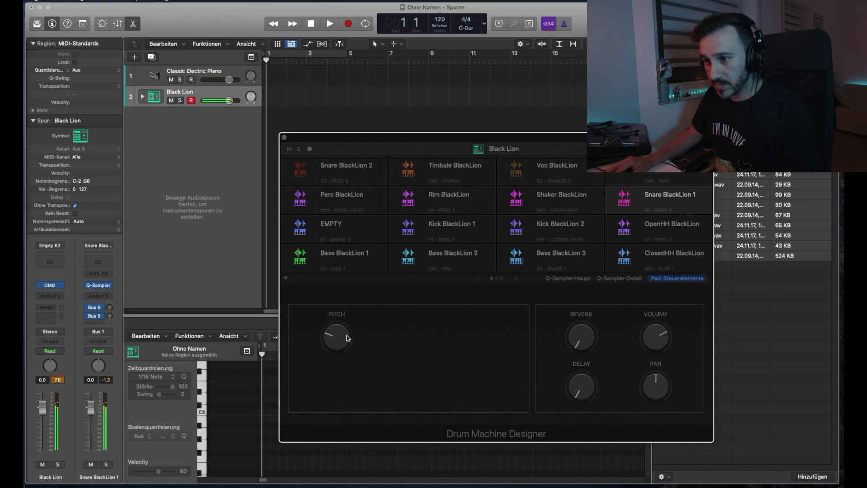
drag(341, 342, 332, 340)
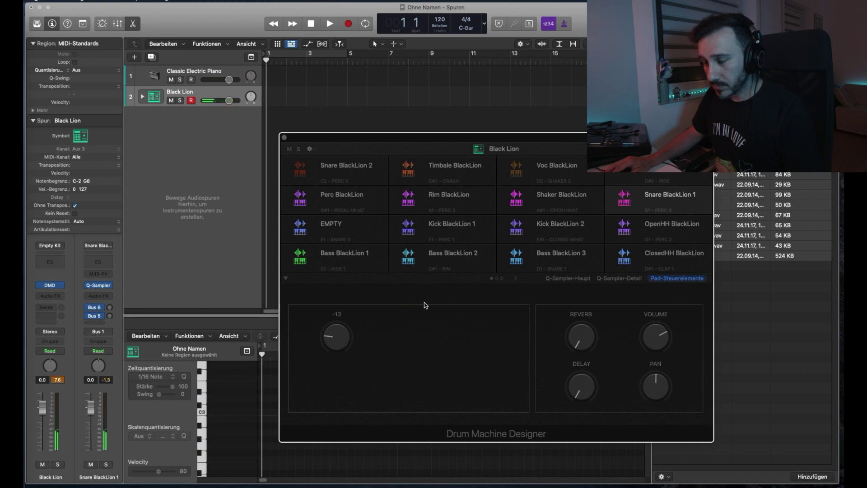
click(625, 279)
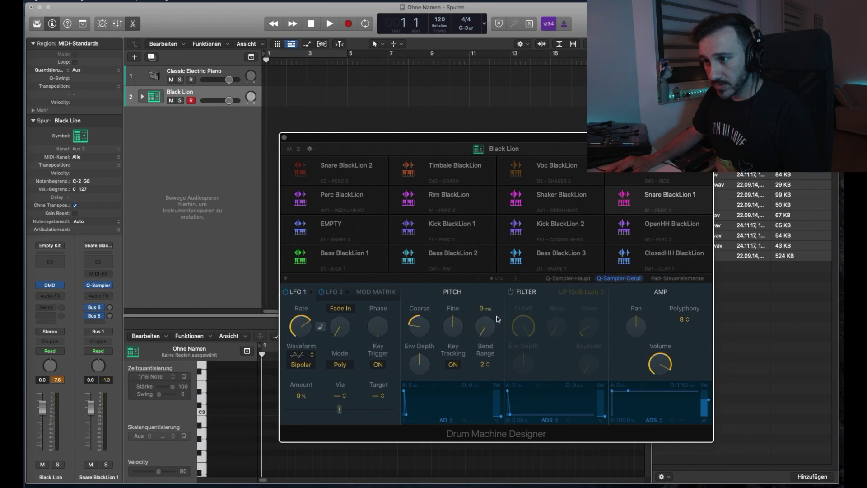
mouse_move(425, 322)
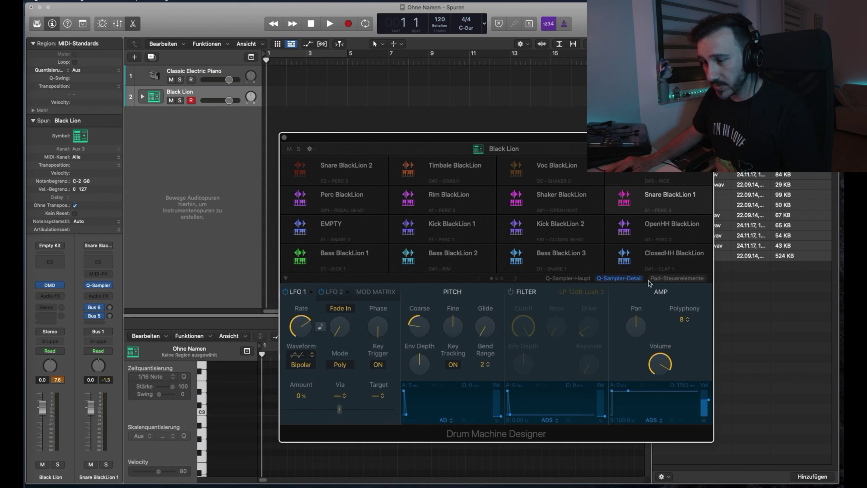
Step: Raise the coarse pitch of Snare BlackLion 1 in its Q-Sampler details, check the pad's pitch control and audition the pad
drag(423, 330, 427, 283)
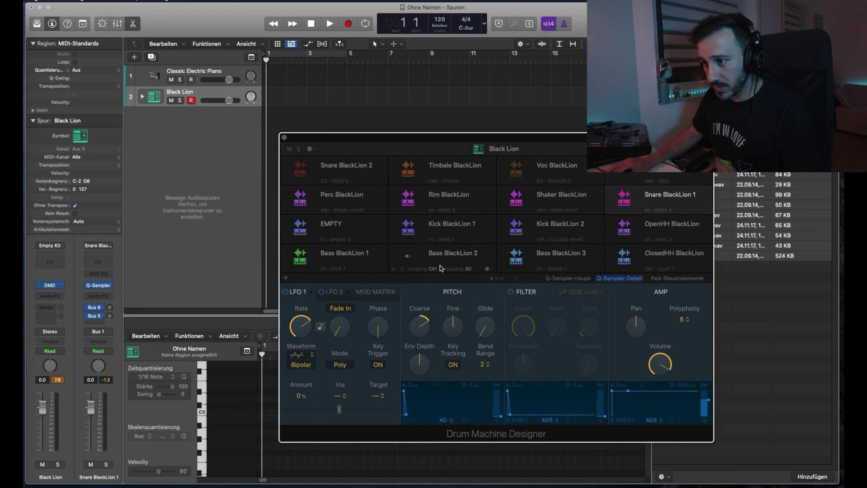
click(677, 279)
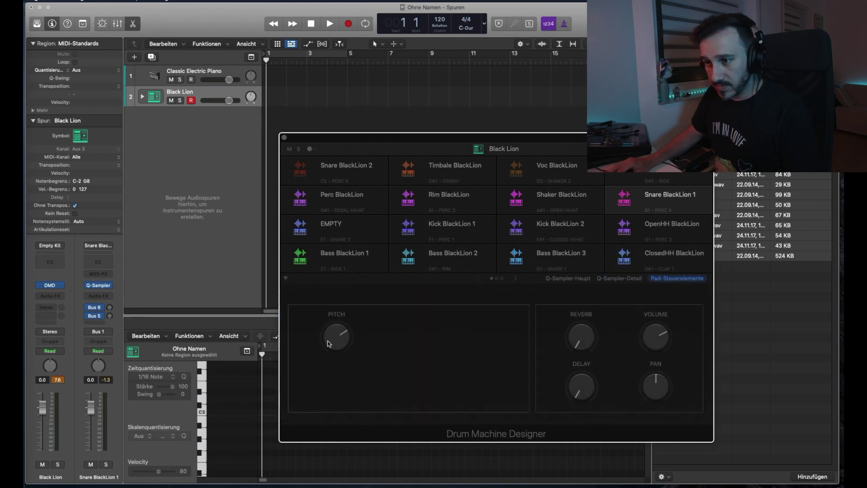
click(626, 197)
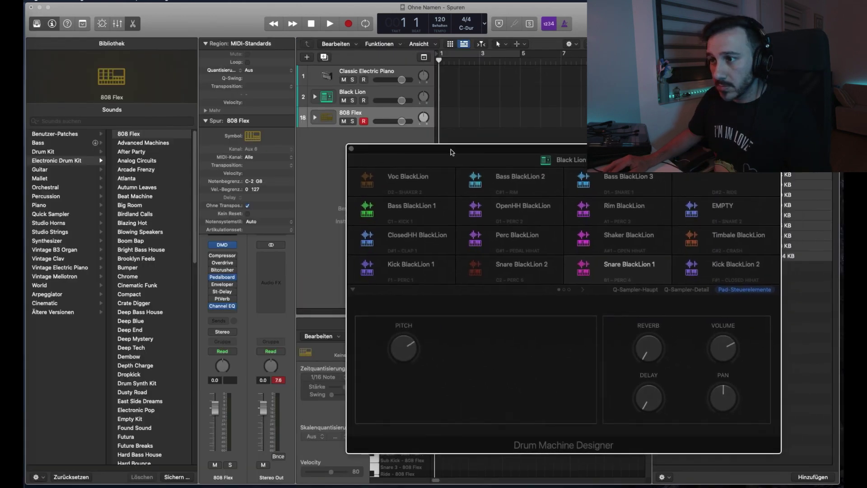
Step: Close the Black Lion kit's Drum Machine Designer window and hide the sound library
drag(451, 149, 405, 145)
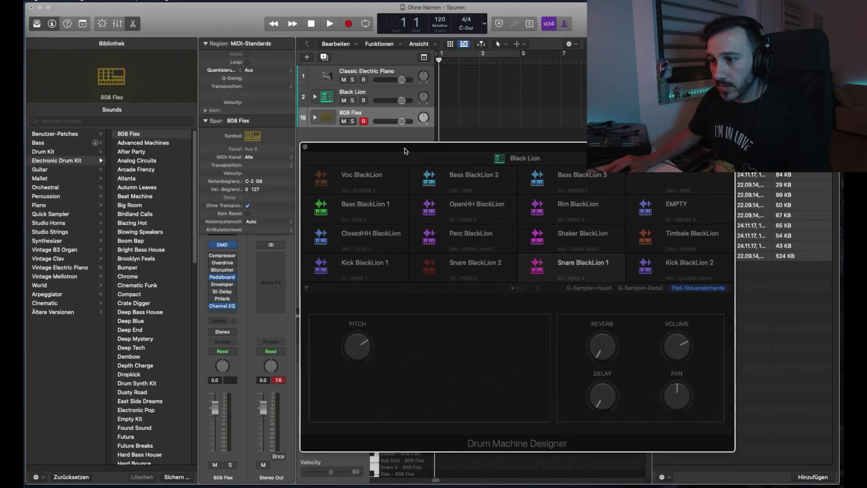
click(305, 148)
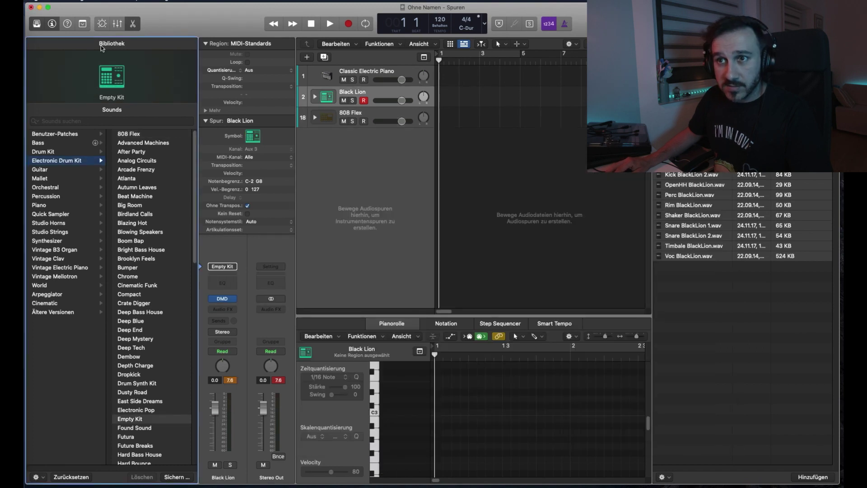
click(37, 24)
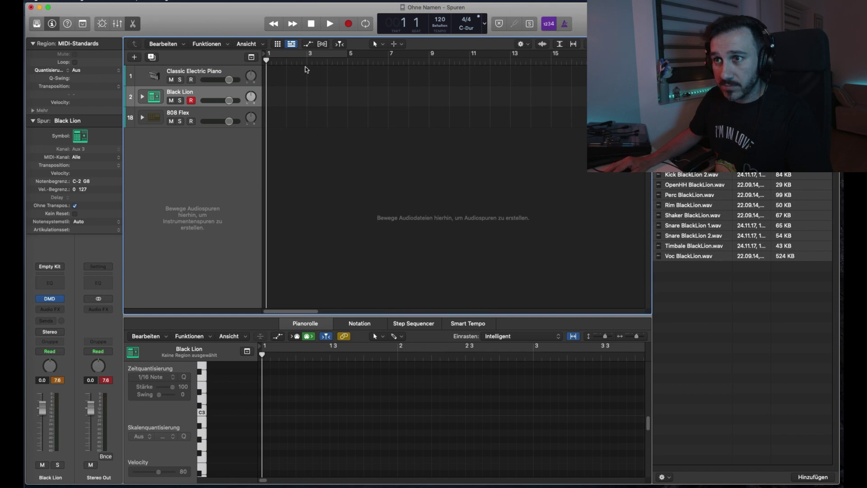
Step: Show the Black Lion track in the Step Sequencer, enlarge the editor area and hide the file browser
click(419, 323)
drag(476, 314, 489, 154)
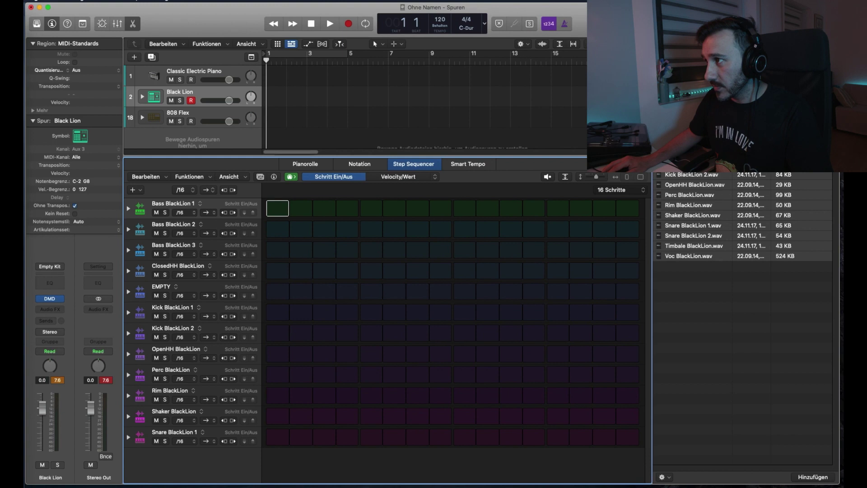
key(f)
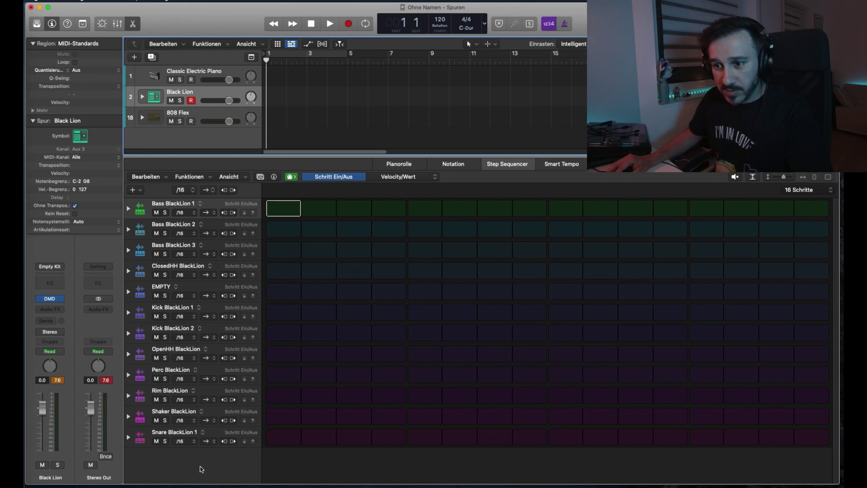
Step: Reorder the sequencer rows so Kick BlackLion 1, Kick BlackLion 2, Snare BlackLion 1 and ClosedHH BlackLion come first
drag(206, 307, 213, 234)
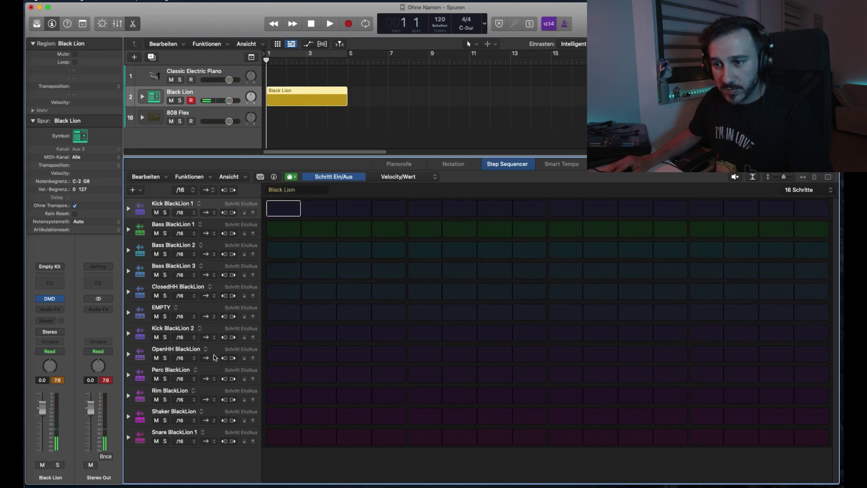
drag(214, 329, 214, 228)
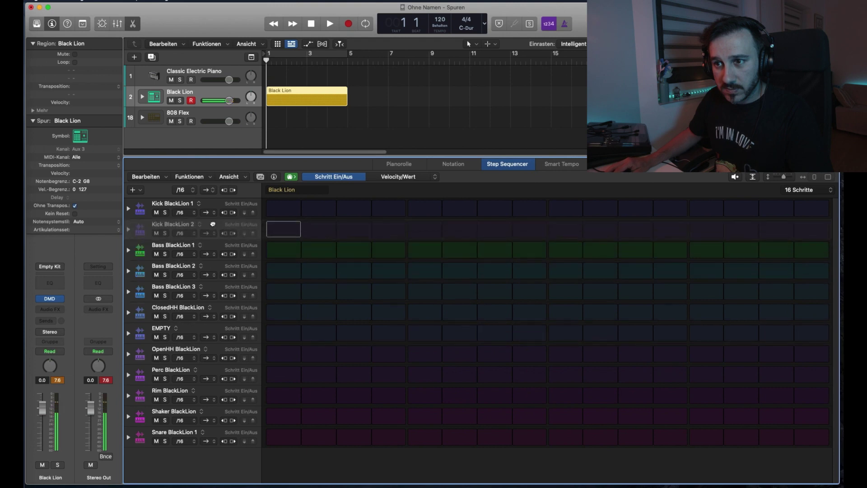
drag(214, 307, 217, 248)
drag(215, 433, 238, 247)
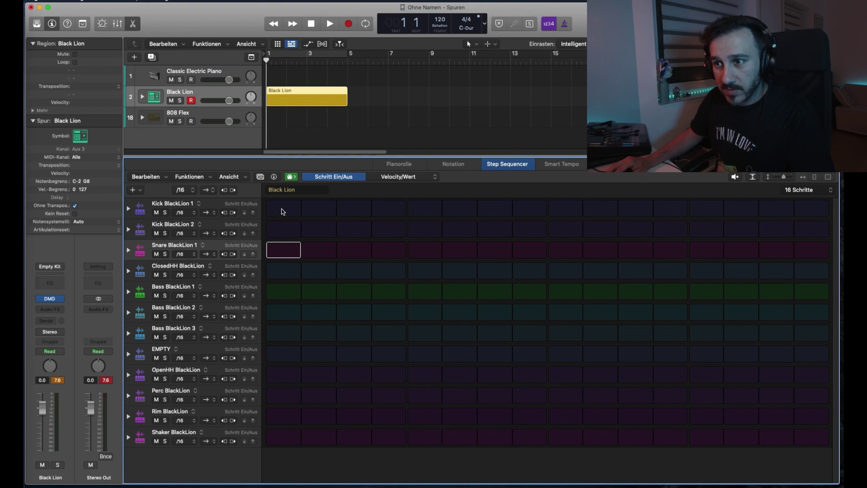
Step: Program Kick BlackLion 1 hits on steps 1, 7 and 14 of the 16-step pattern
click(282, 209)
click(286, 210)
click(286, 211)
click(286, 211)
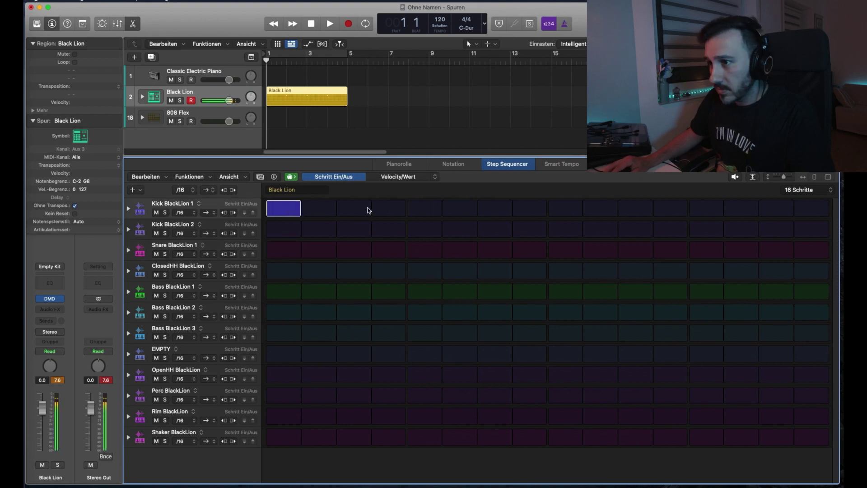
click(490, 210)
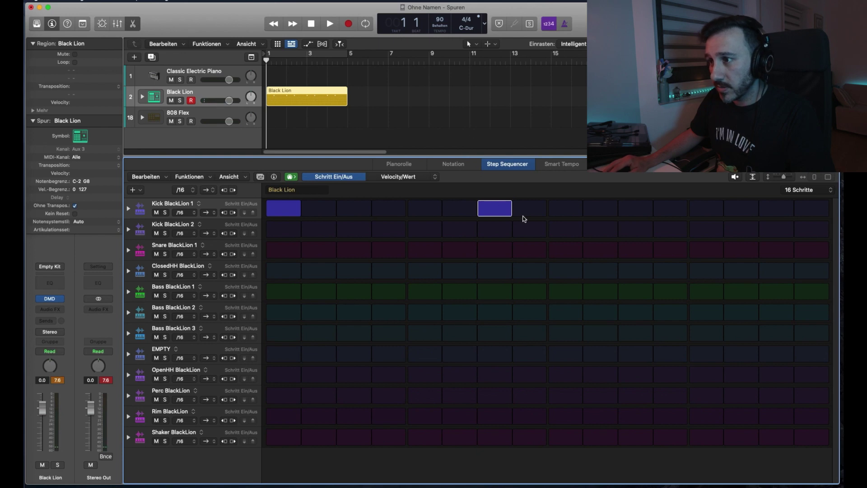
click(744, 210)
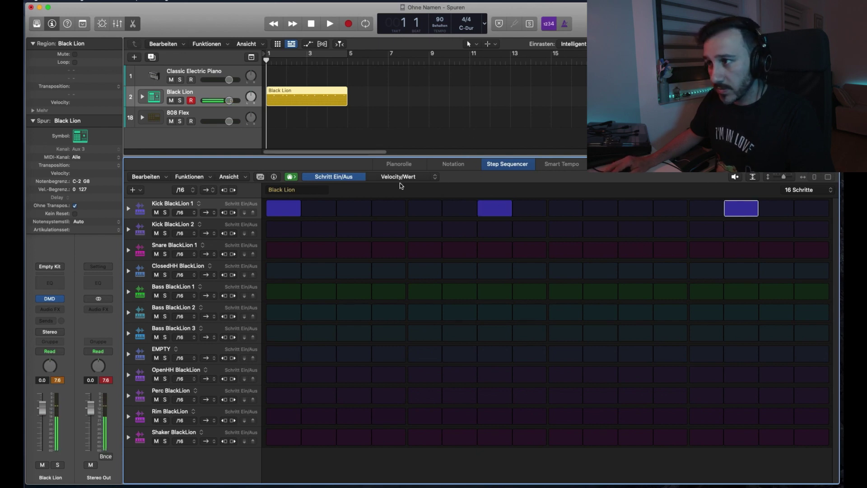
Step: Start the pattern preview and add Snare BlackLion 1 hits on steps 5 and 13, plus a Kick BlackLion 1 hit on step 11
click(737, 178)
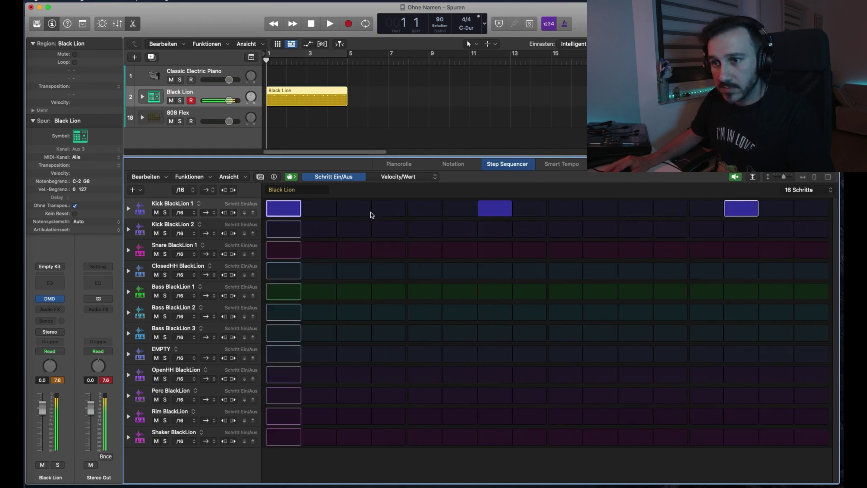
click(424, 249)
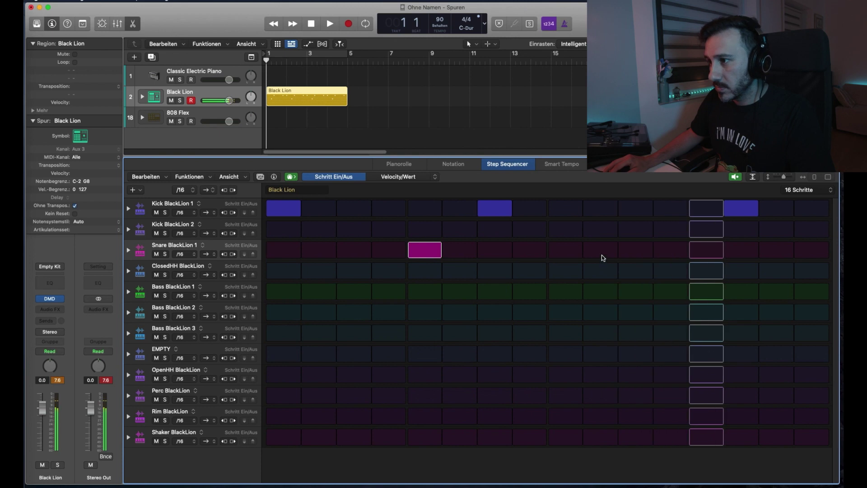
click(706, 253)
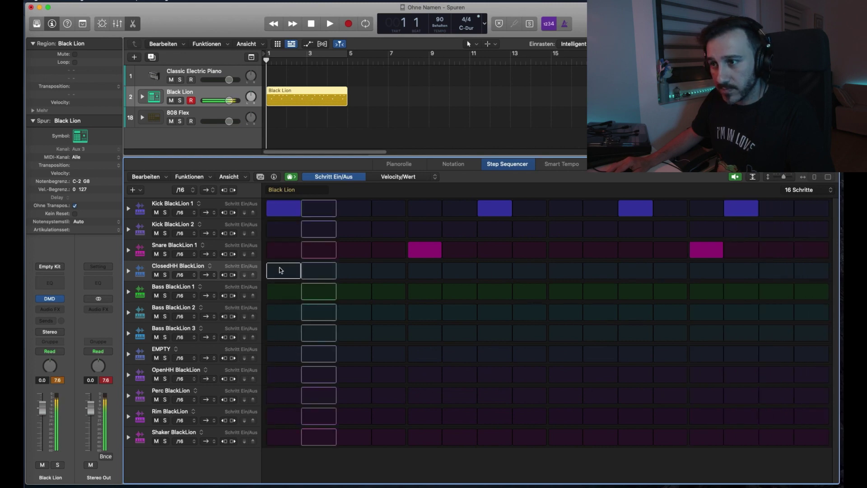
Step: Fill all 16 steps of the ClosedHH BlackLion row and stop the pattern preview
drag(299, 268, 805, 275)
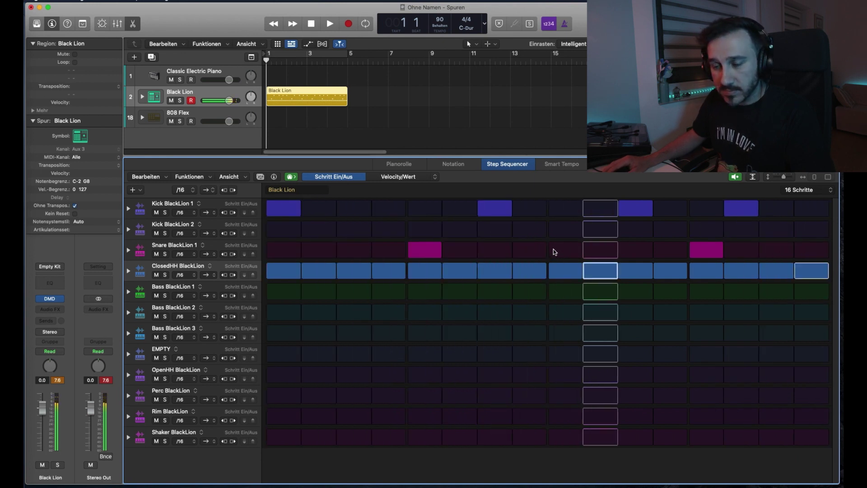
click(735, 177)
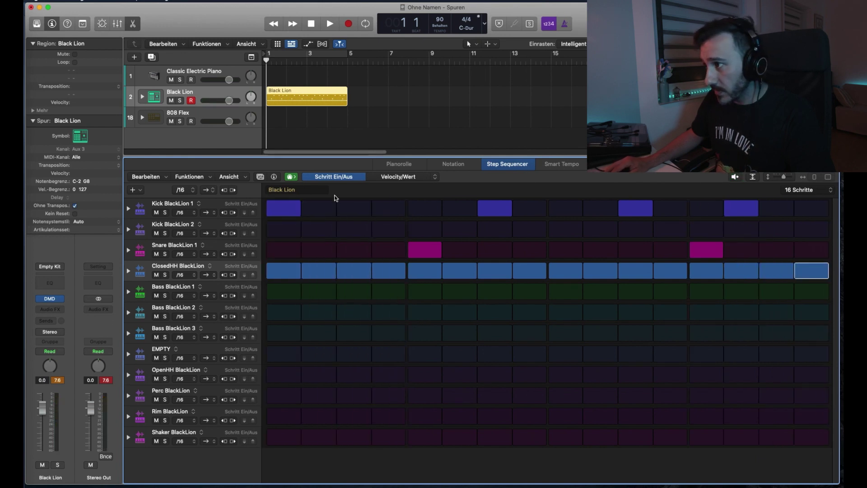
Step: Try a pattern length of 32 steps and return the pattern to 16 steps
click(825, 191)
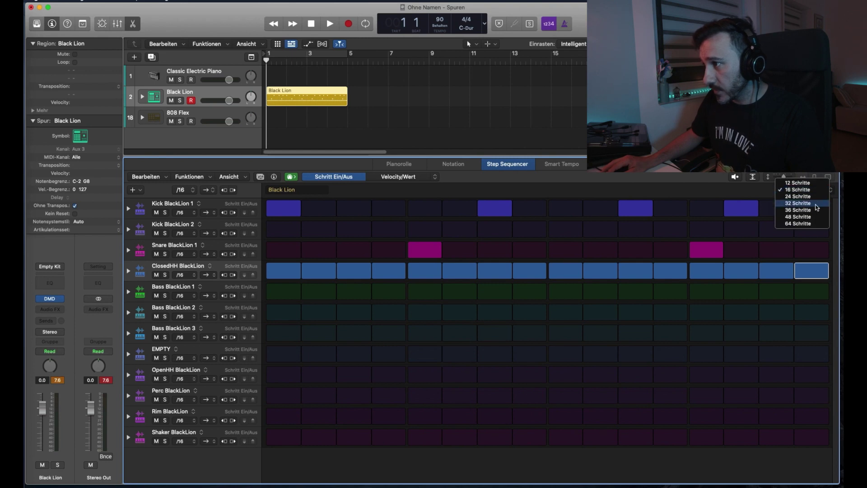
click(816, 205)
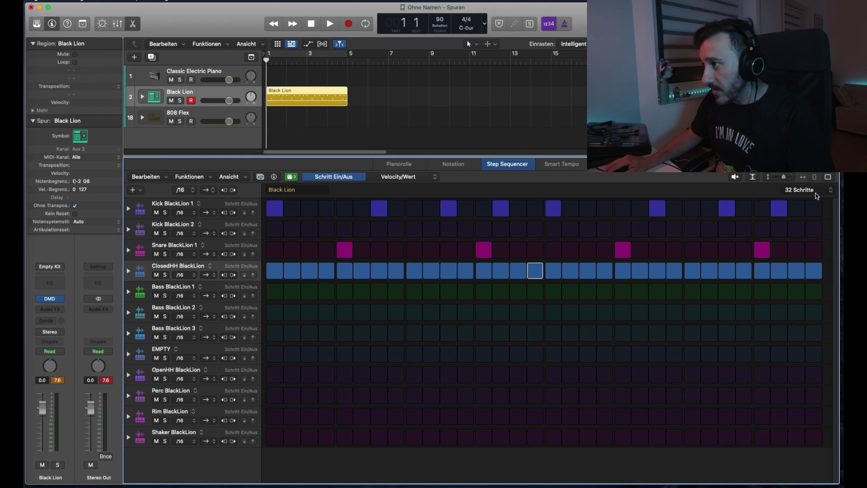
click(831, 190)
click(793, 202)
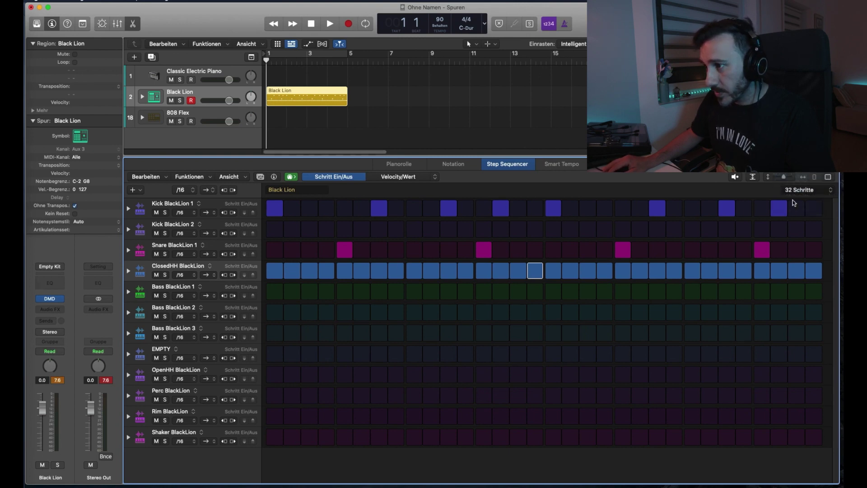
Step: Turn off every even-numbered step in the ClosedHH BlackLion row so only the odd steps play
click(323, 274)
click(386, 272)
click(461, 275)
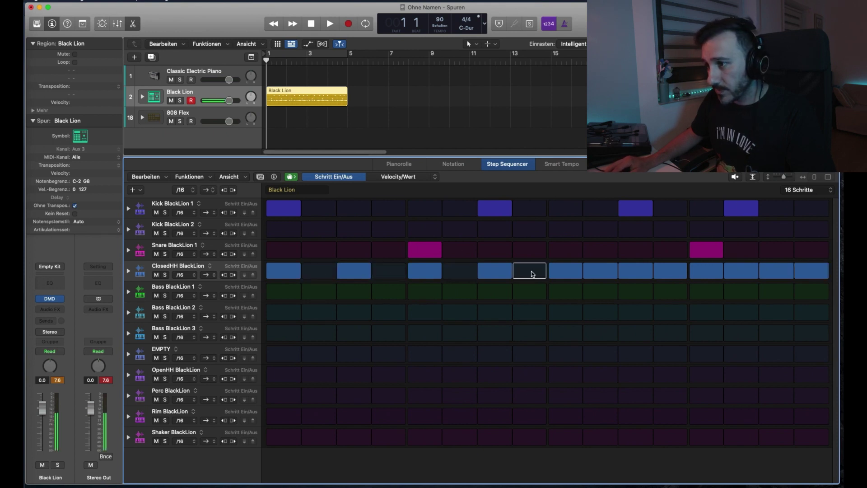
click(602, 275)
click(741, 274)
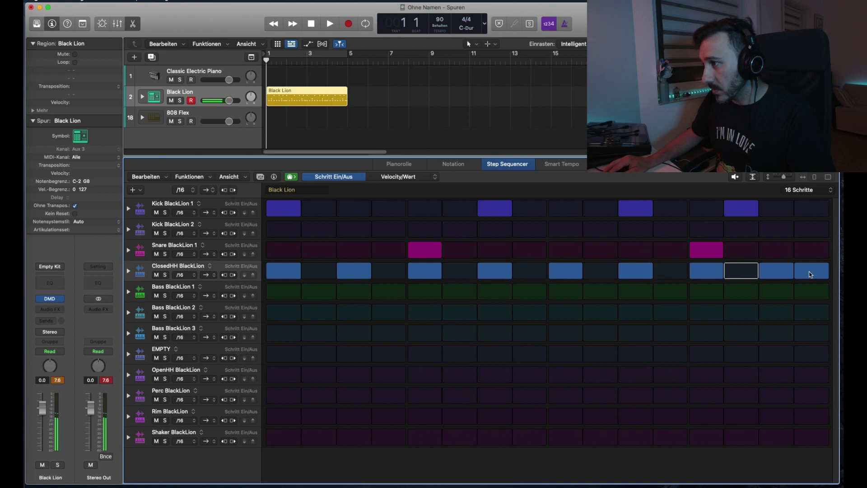
click(806, 273)
Step: Extend the pattern to 64 steps and switch between its two halves, ending on the second half
click(822, 190)
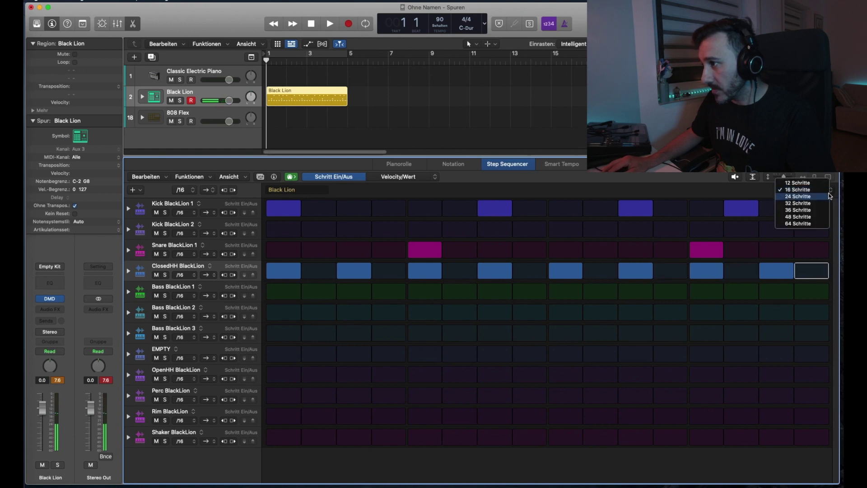
click(811, 223)
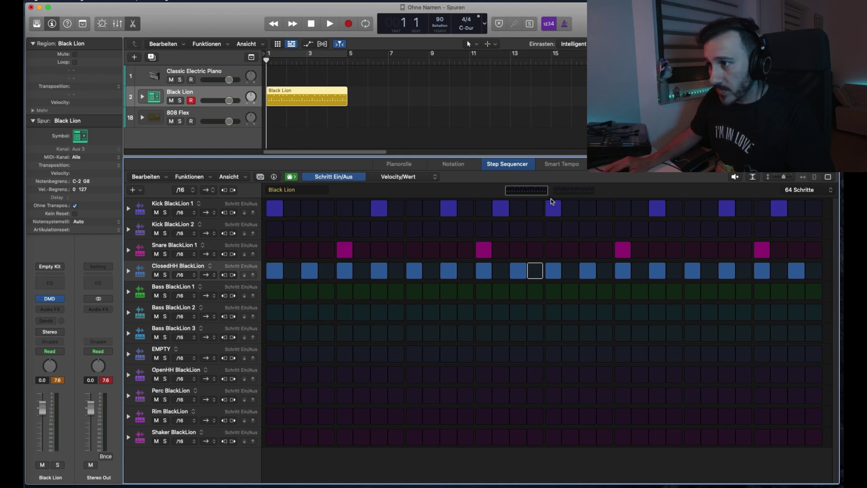
click(573, 192)
click(525, 190)
click(556, 192)
click(526, 190)
click(570, 190)
click(533, 191)
click(569, 190)
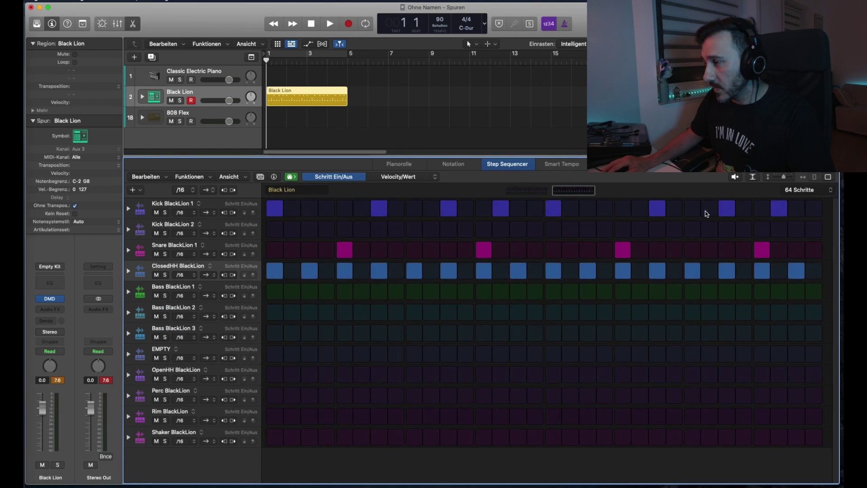
Step: Add Snare BlackLion 1 hits on the last two steps of the 64-step pattern and start the pattern preview
click(796, 250)
click(813, 249)
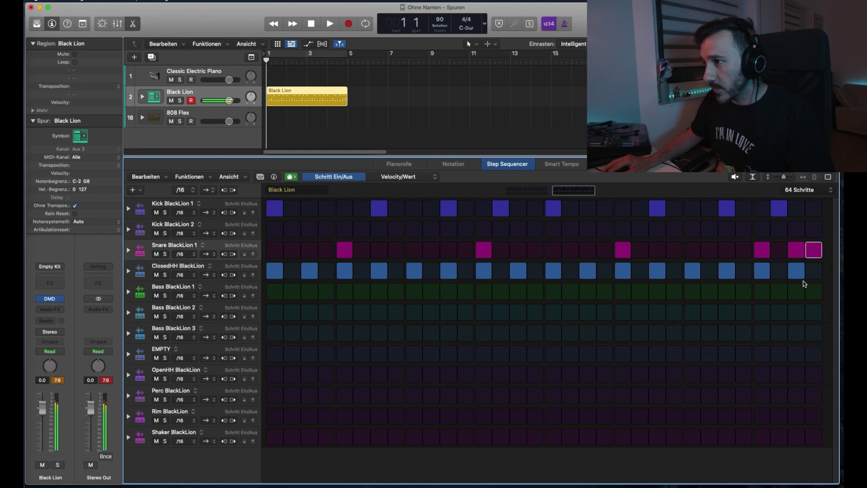
click(736, 178)
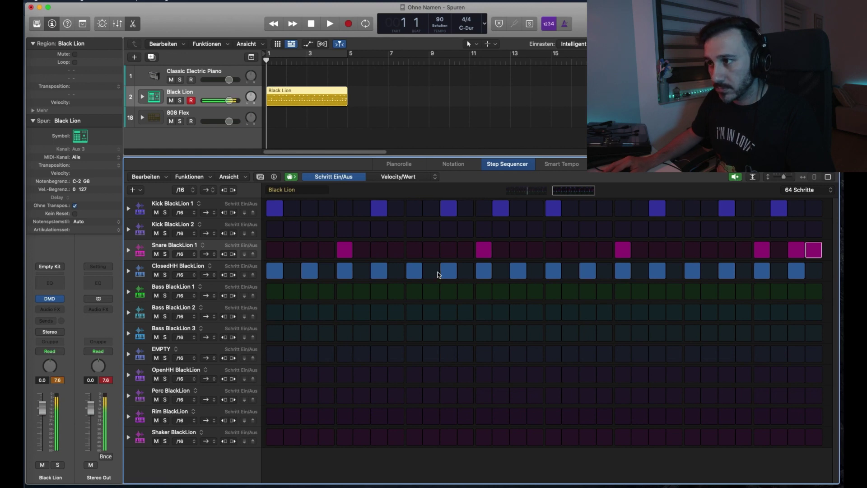
Step: Add ClosedHH BlackLion hits on steps 2, 4, 8, 20 and 26 of the pattern's second half
click(292, 270)
click(391, 272)
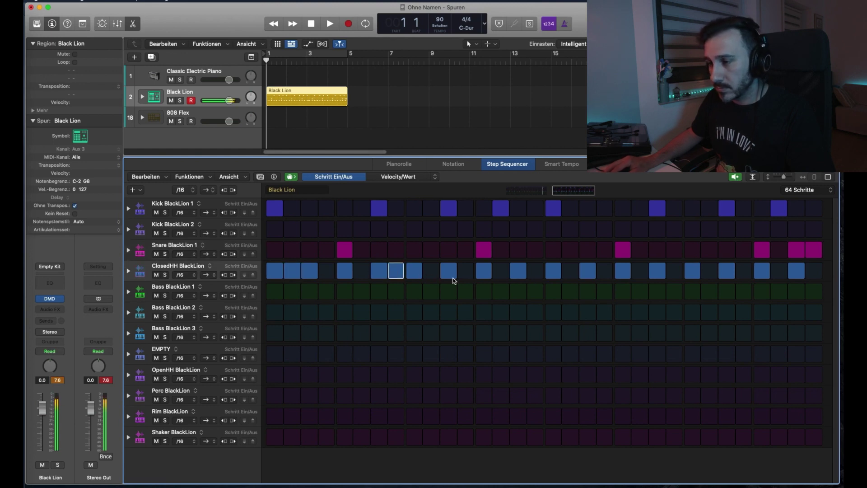
key(space)
click(607, 271)
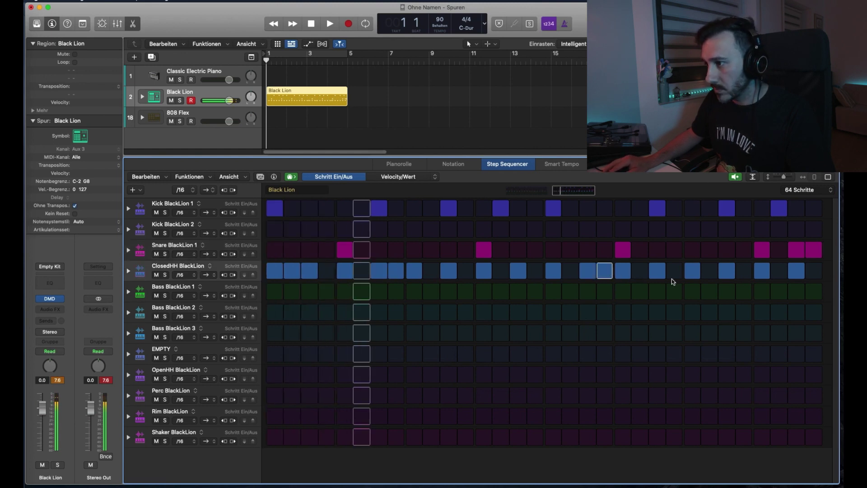
click(710, 271)
click(327, 270)
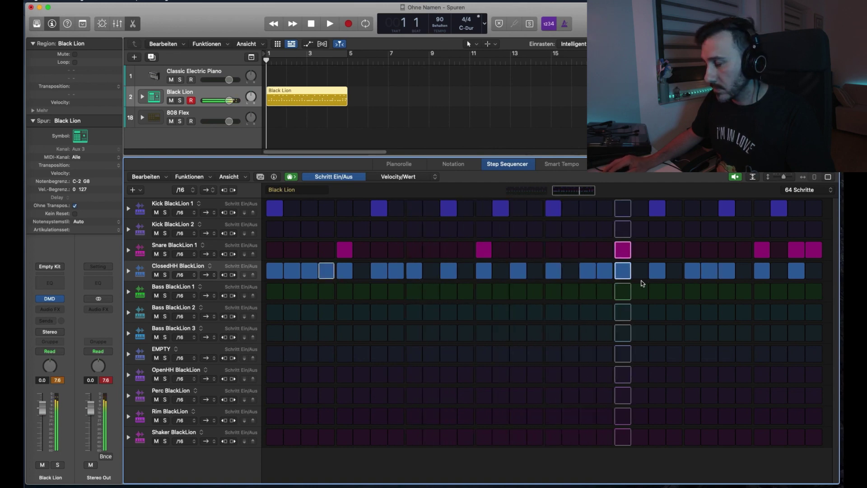
Step: Return to the pattern's first half, stop the preview and set the pattern length back to 16 steps
click(525, 192)
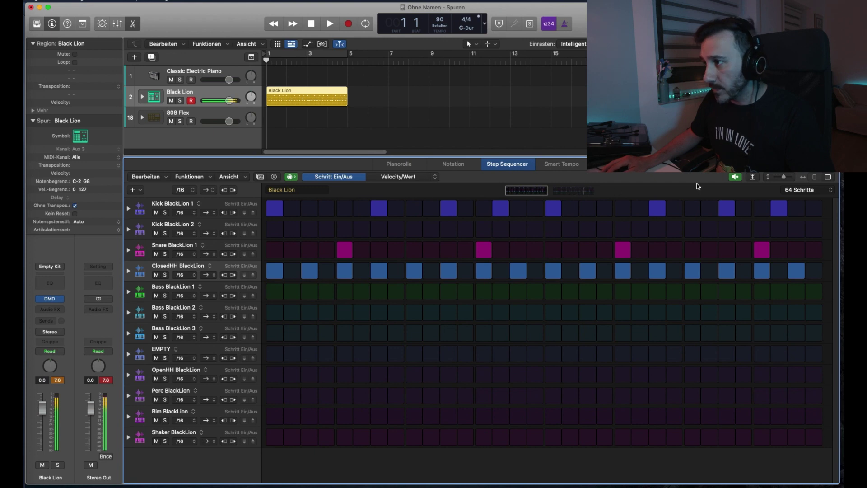
click(806, 190)
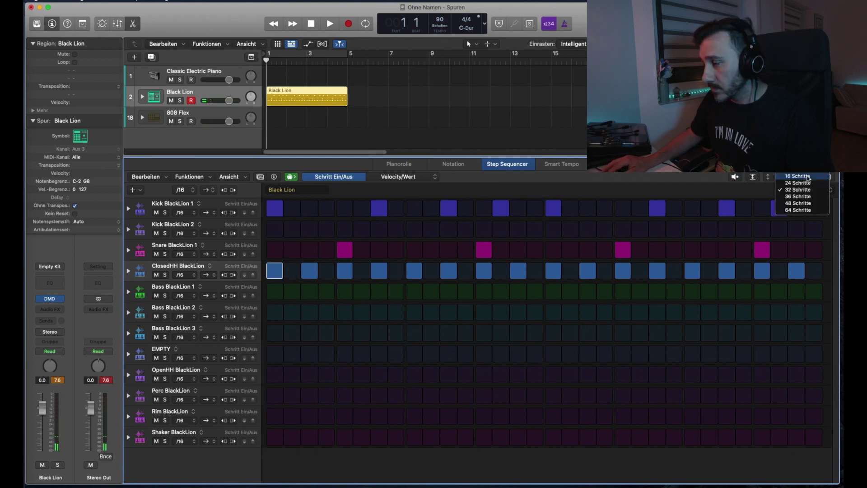
click(808, 176)
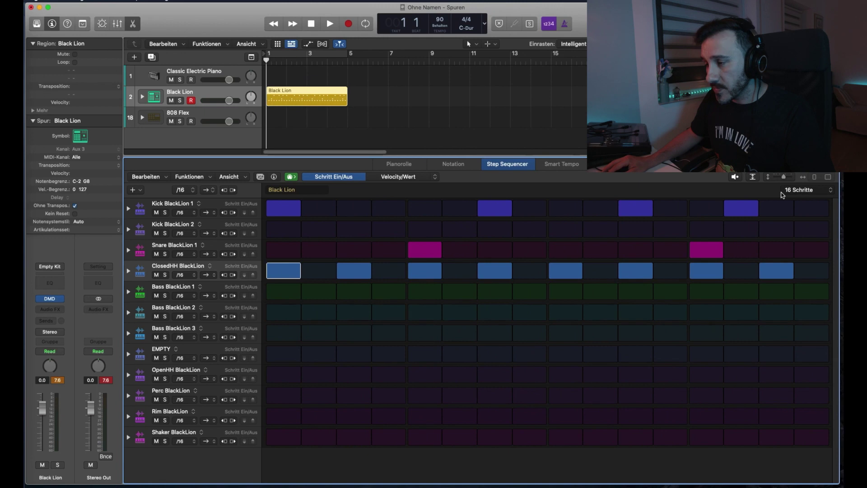
Step: Fill in the remaining even-numbered steps of the ClosedHH BlackLion row so that all 16 steps have hits
click(314, 273)
click(378, 269)
click(459, 270)
click(526, 269)
click(590, 270)
click(658, 271)
click(747, 271)
click(816, 272)
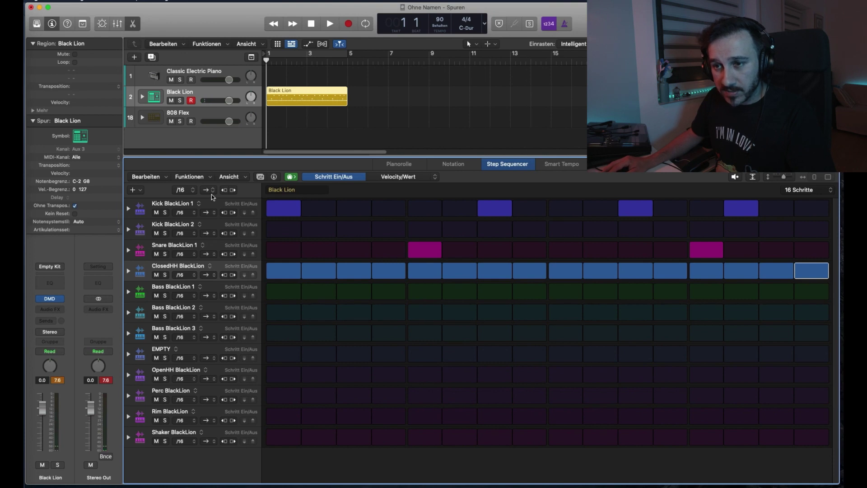
Step: Set the whole pattern's playback mode to backward and start the pattern preview
click(194, 190)
click(195, 192)
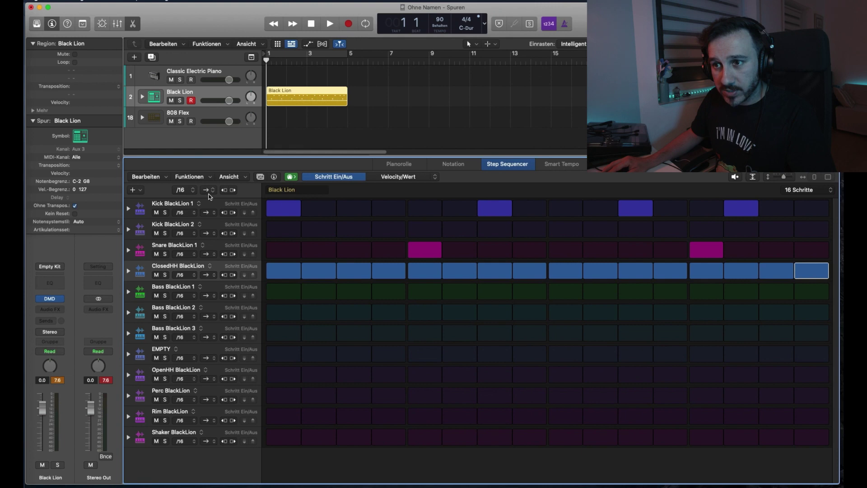
click(210, 191)
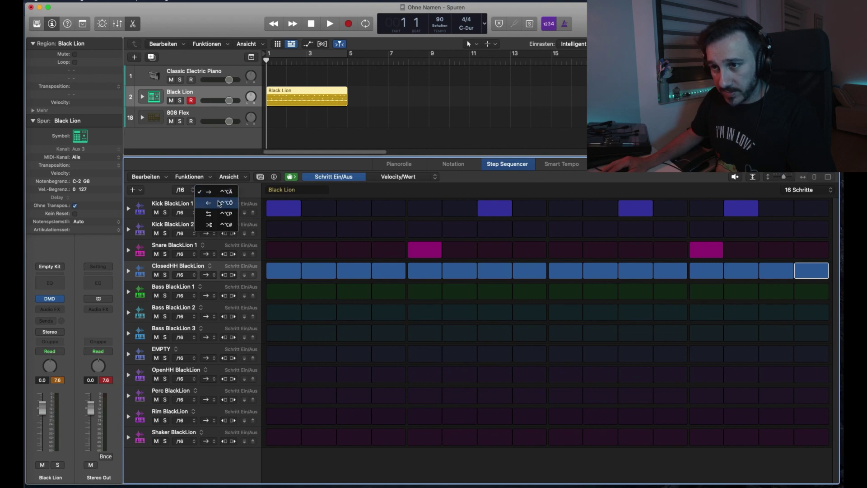
click(220, 204)
click(734, 177)
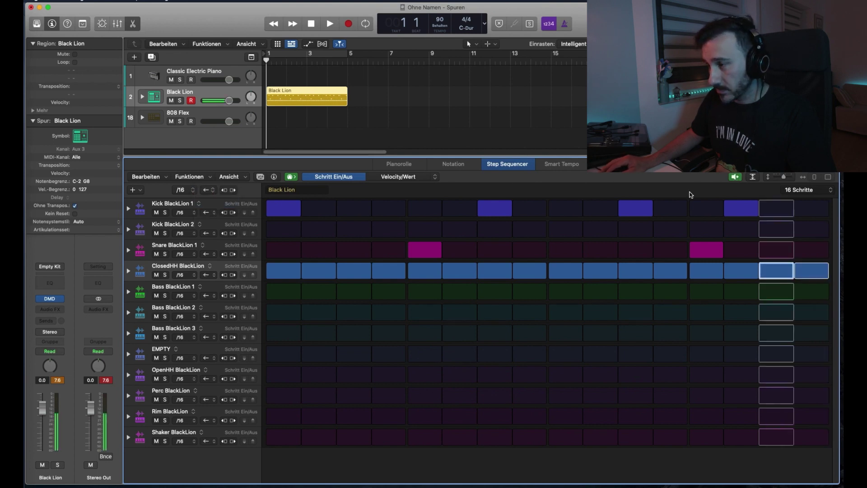
Step: Switch the whole pattern's playback mode to forward and then to ping-pong during the preview
click(209, 191)
click(209, 183)
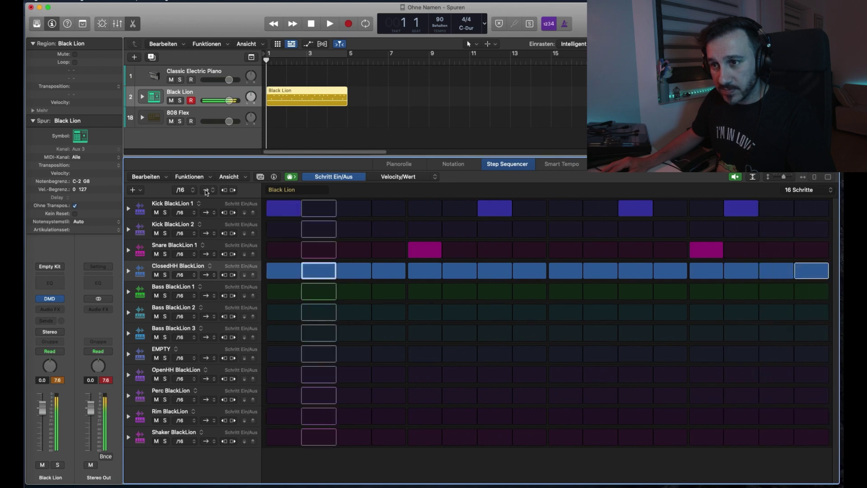
click(205, 192)
click(218, 215)
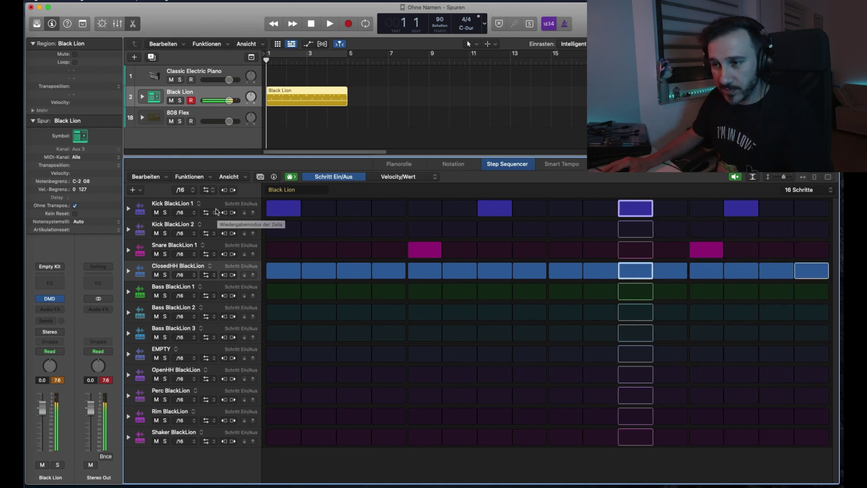
Step: Try the random playback mode for the whole pattern, then restore forward playback and stop the preview
click(213, 194)
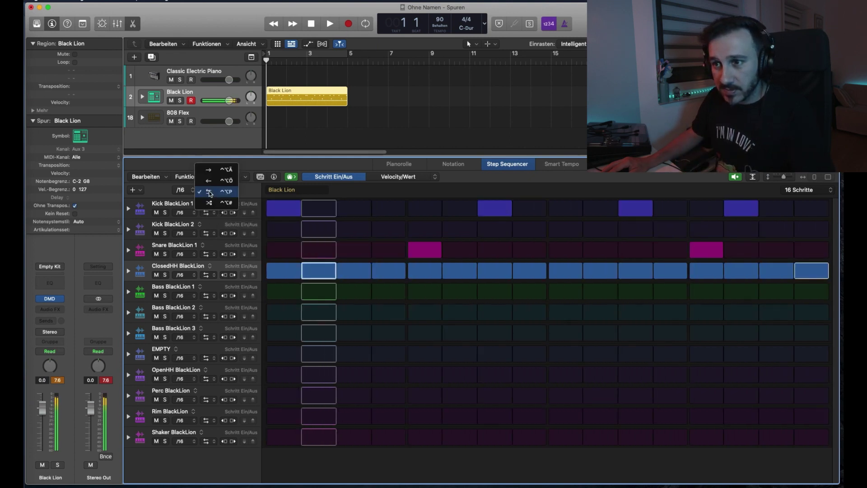
click(215, 204)
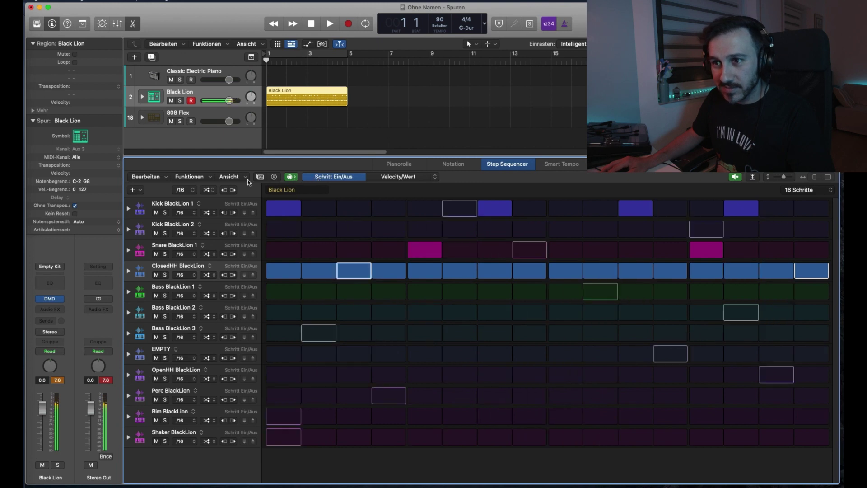
click(206, 189)
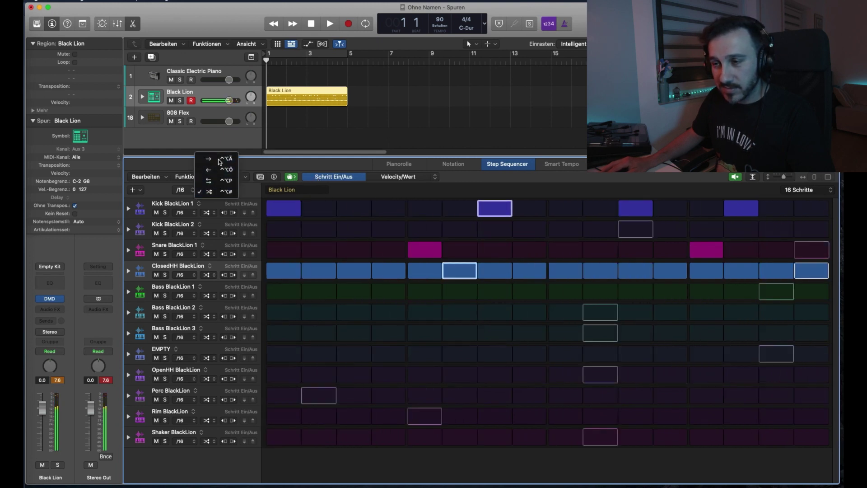
click(212, 158)
click(736, 177)
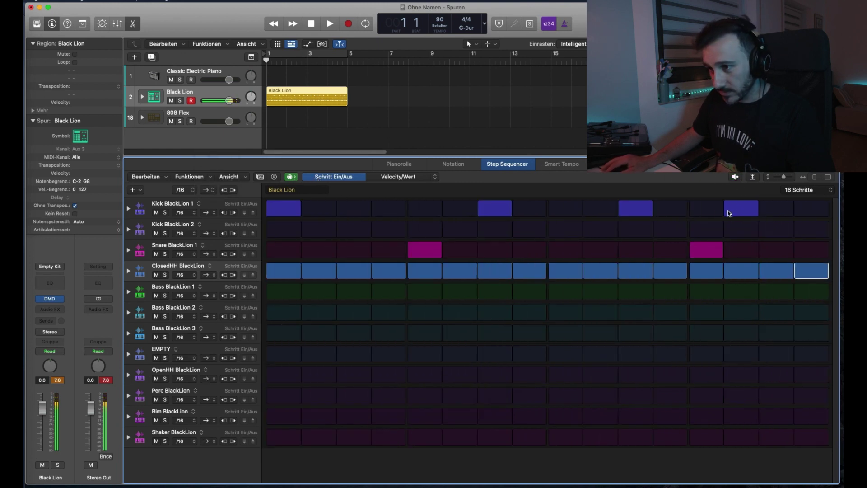
Step: Rotate all rows of the pattern right and left by single steps, ending at the original alignment
click(234, 190)
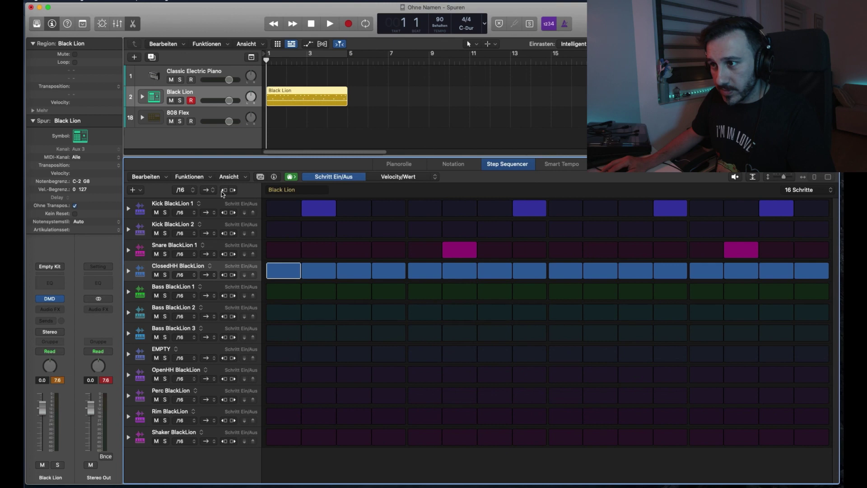
click(222, 193)
click(224, 191)
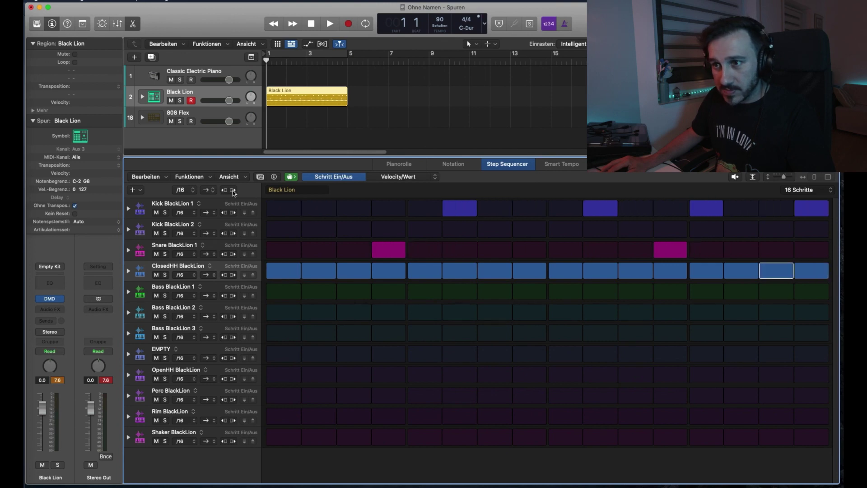
click(234, 191)
click(235, 191)
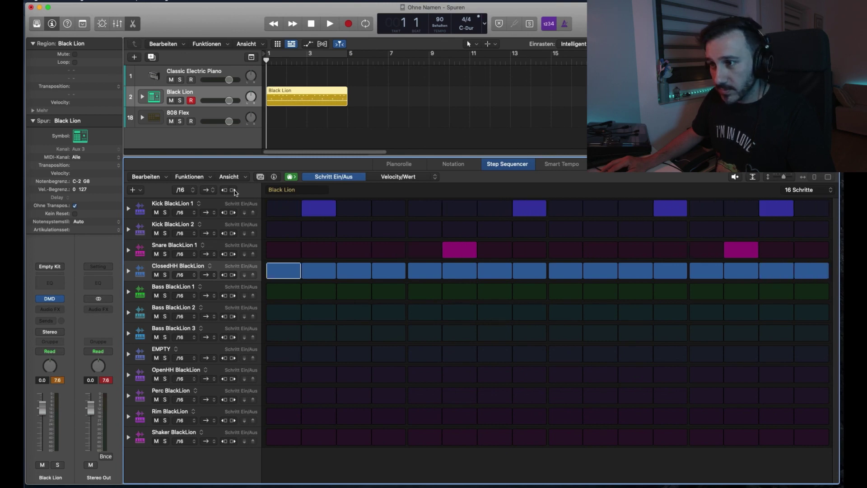
click(234, 191)
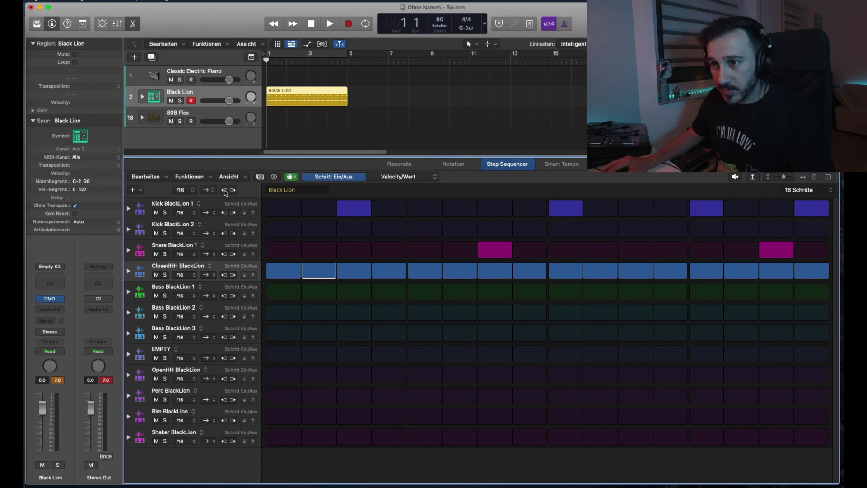
click(225, 190)
click(223, 190)
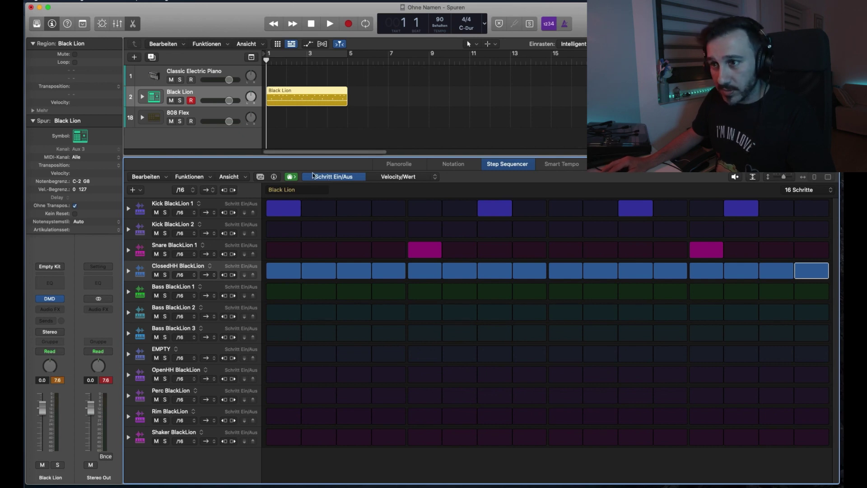
Step: Open the Step Sequencer's pattern browser and look through its Patterns, Templates and User categories
click(260, 178)
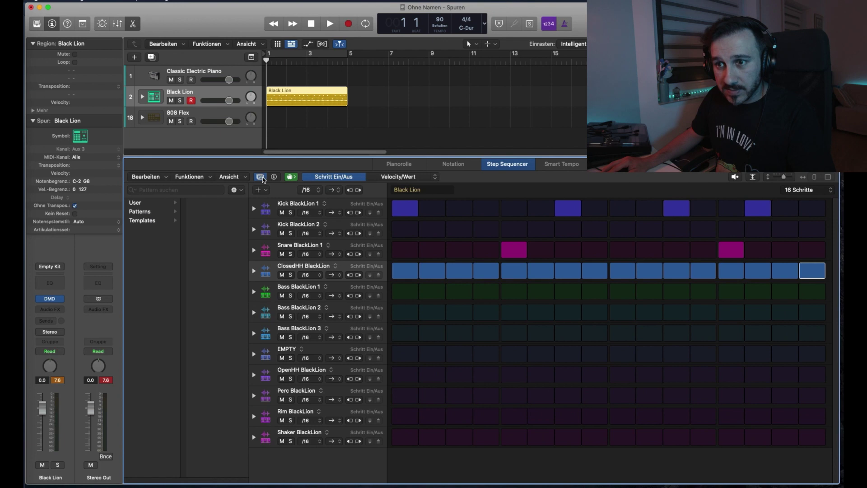
click(171, 214)
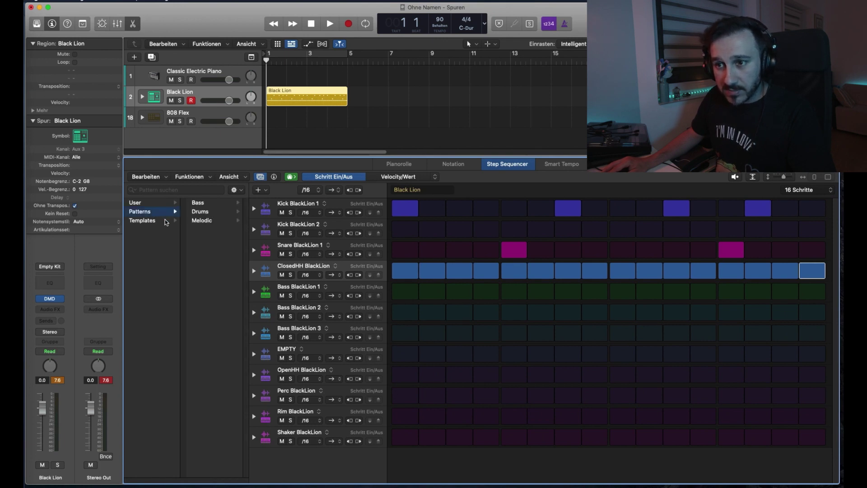
click(166, 221)
click(165, 207)
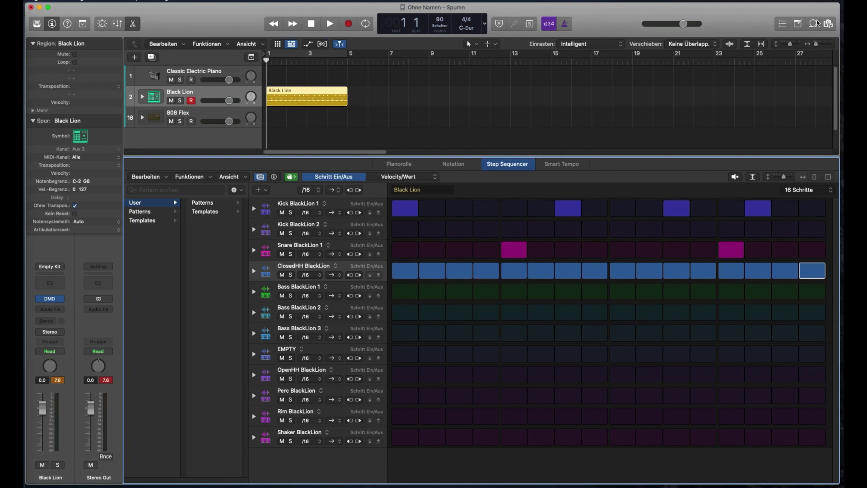
Step: Open the Loop Browser and filter the loop types to show only Pattern-Loops
click(784, 25)
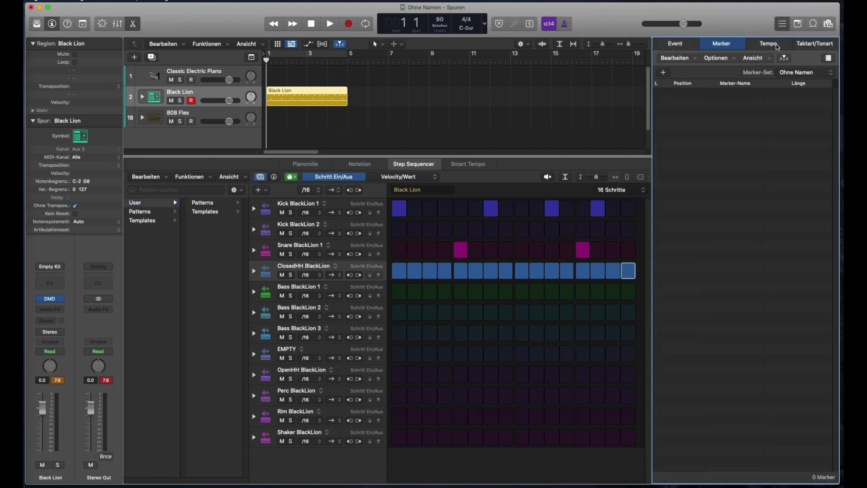
click(812, 24)
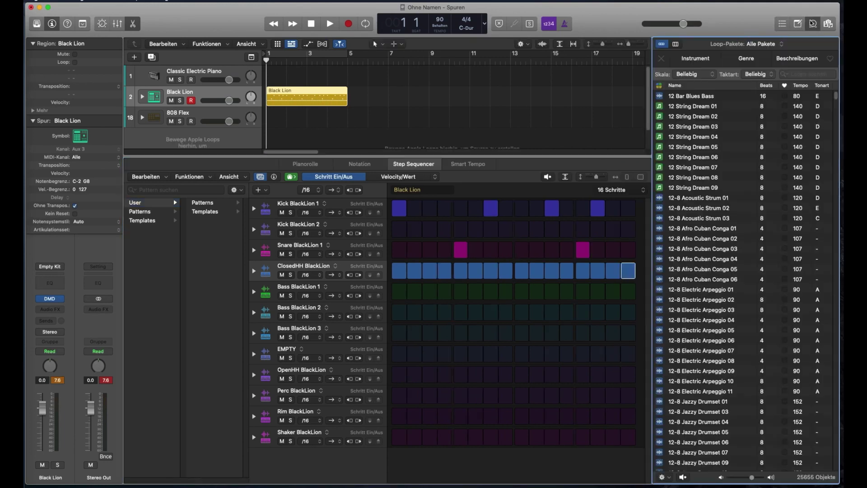
click(659, 86)
click(545, 94)
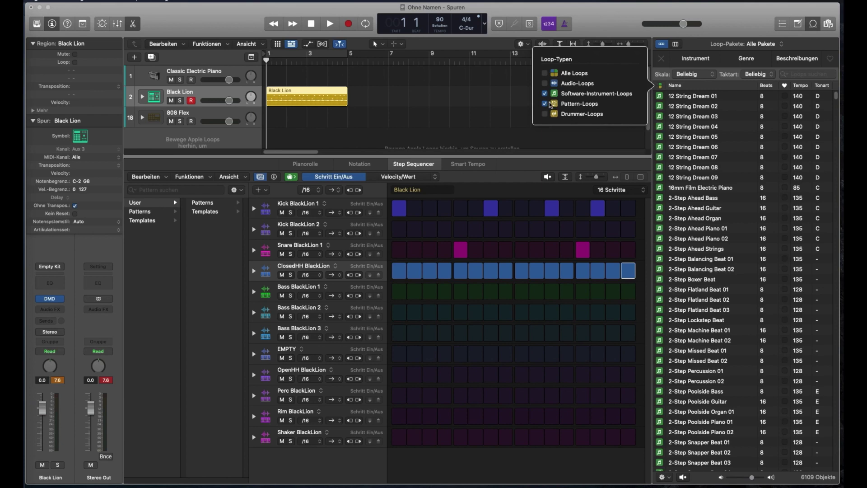
click(545, 94)
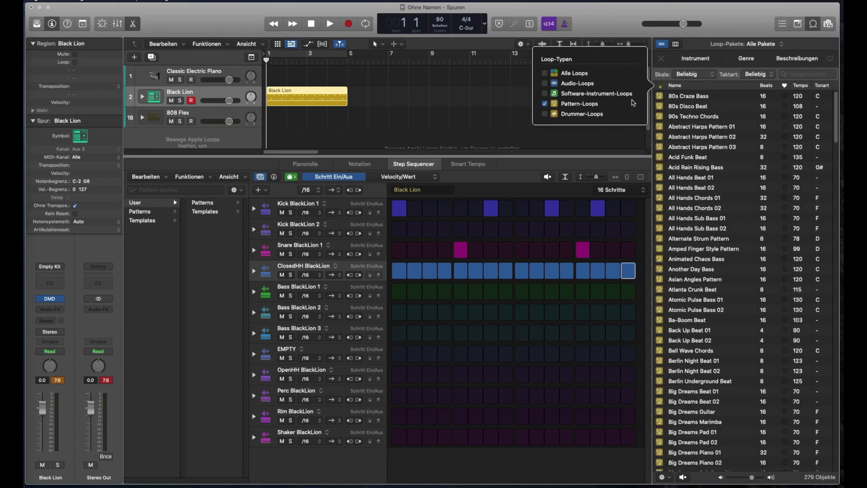
Step: Add the Black Lion region to the Apple Loops library as a loop named Black Lion and search the loops for "black"
drag(291, 96, 747, 189)
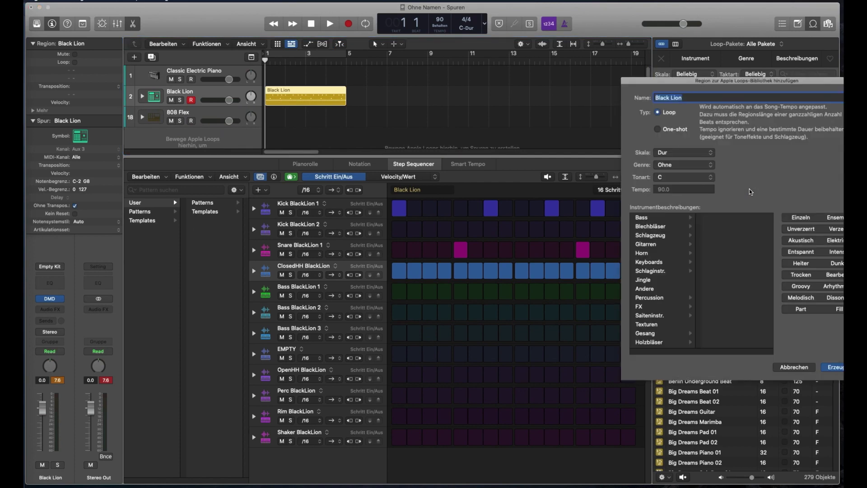
click(836, 368)
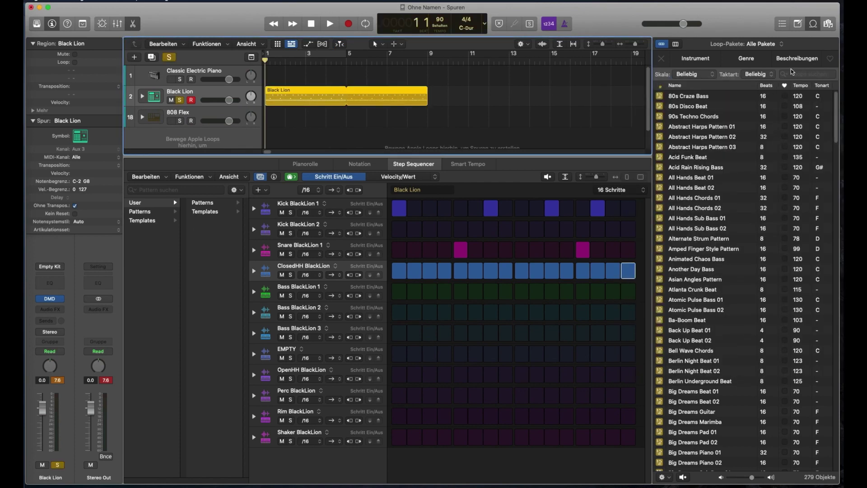
text(black)
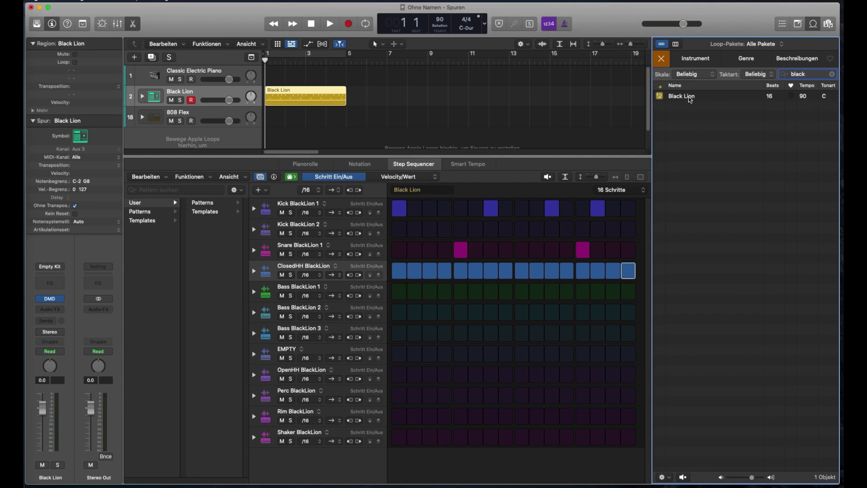
Step: Replace the Black Lion region with the saved Black Lion loop at bar 1 and close the loop and pattern browsers
click(312, 99)
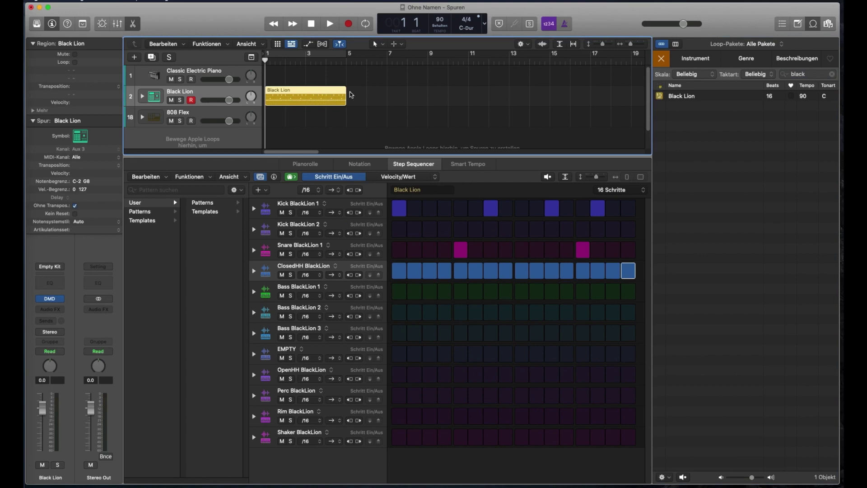
key(Delete)
key(super+z)
key(Delete)
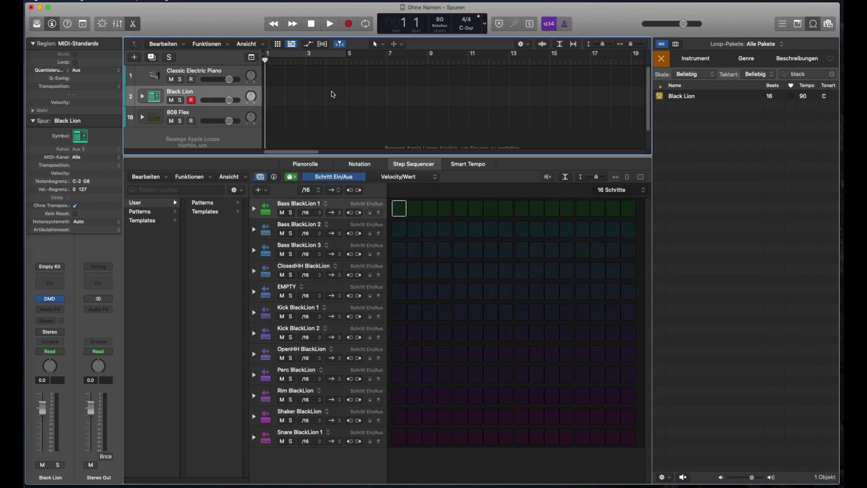
drag(667, 99, 283, 96)
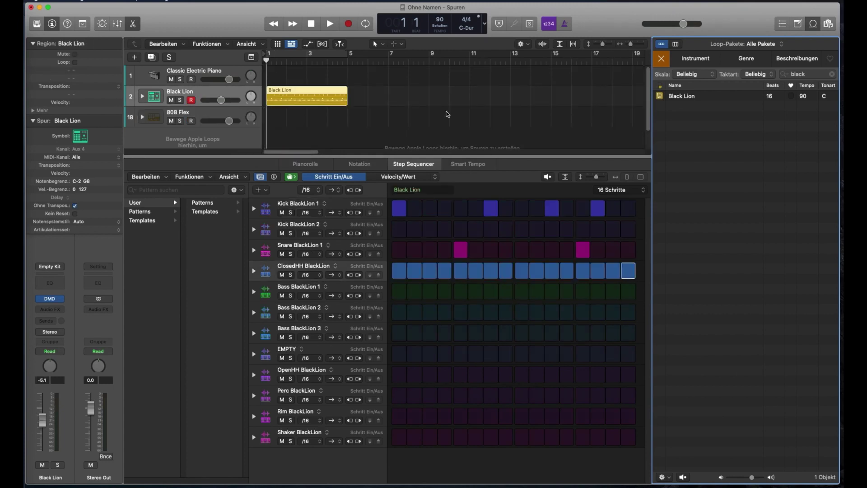
click(813, 23)
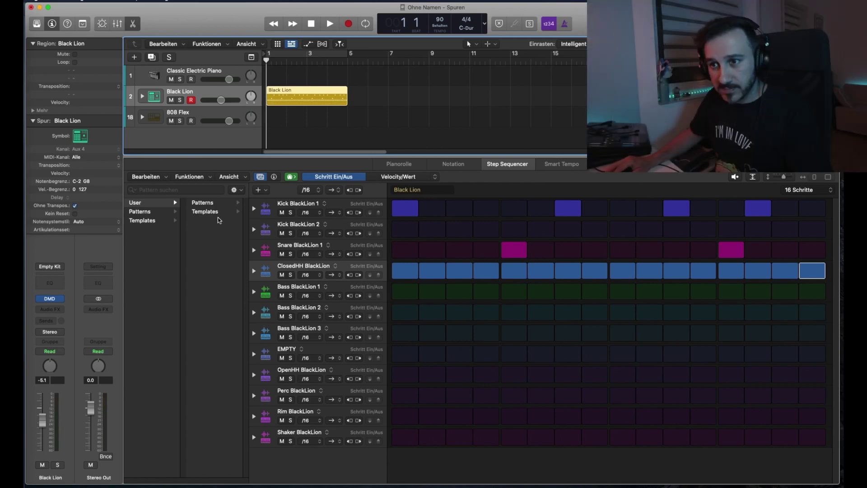
click(260, 177)
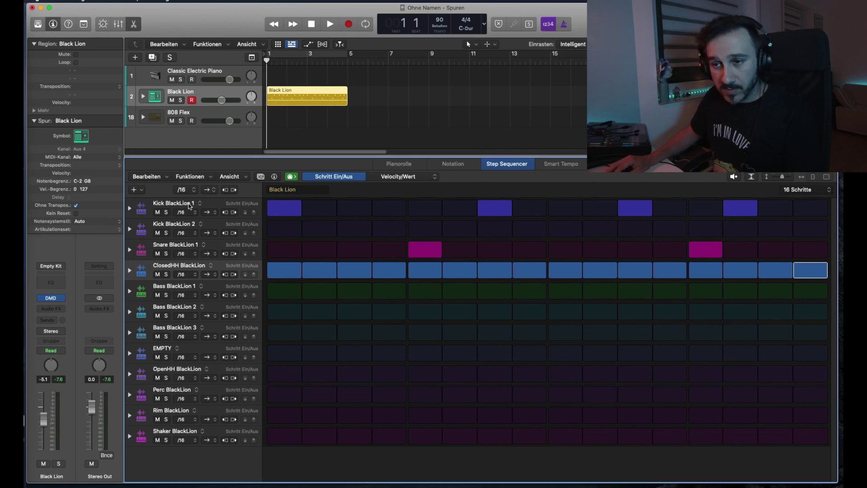
Step: Select the Kick BlackLion 1 row and expand its Velocity and Notenwiederholung subrows for inspection, then collapse them again
click(211, 205)
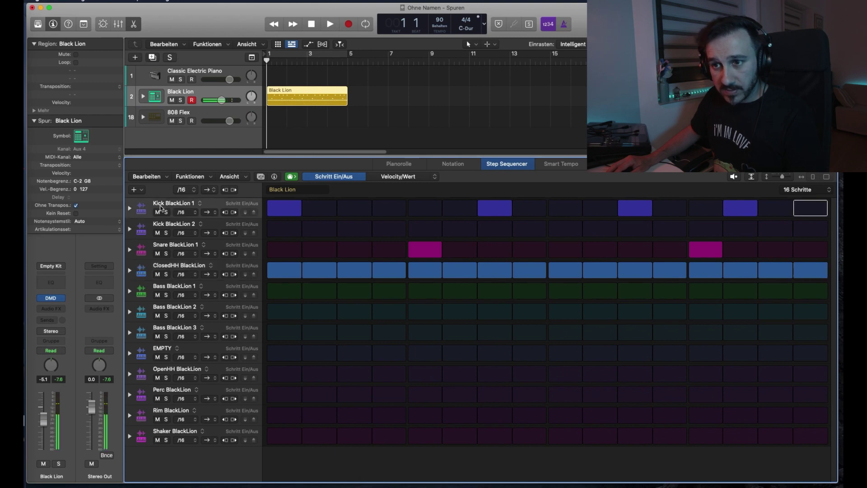
click(129, 209)
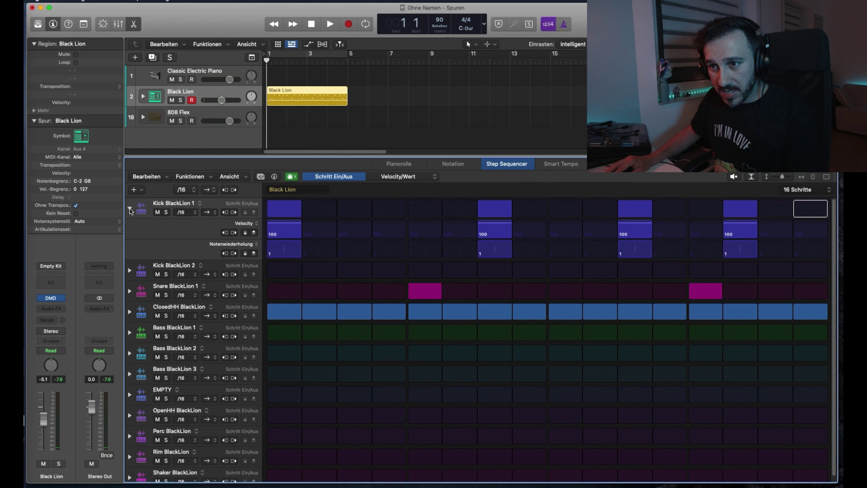
click(133, 212)
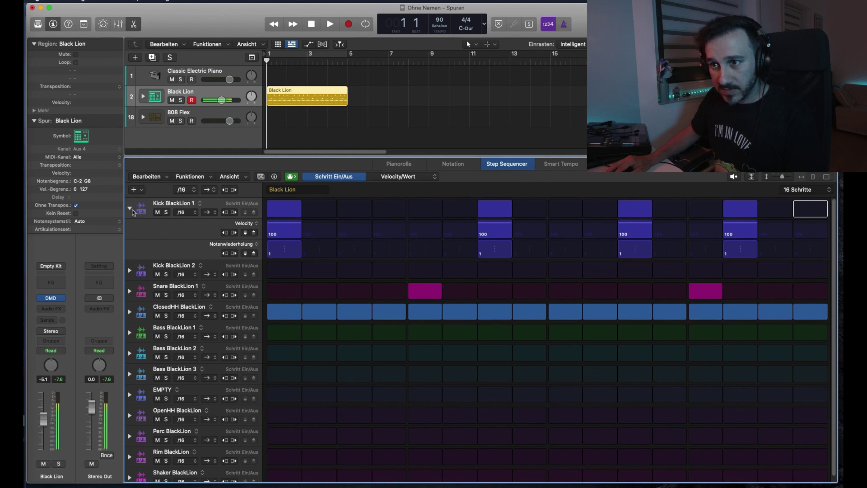
click(130, 209)
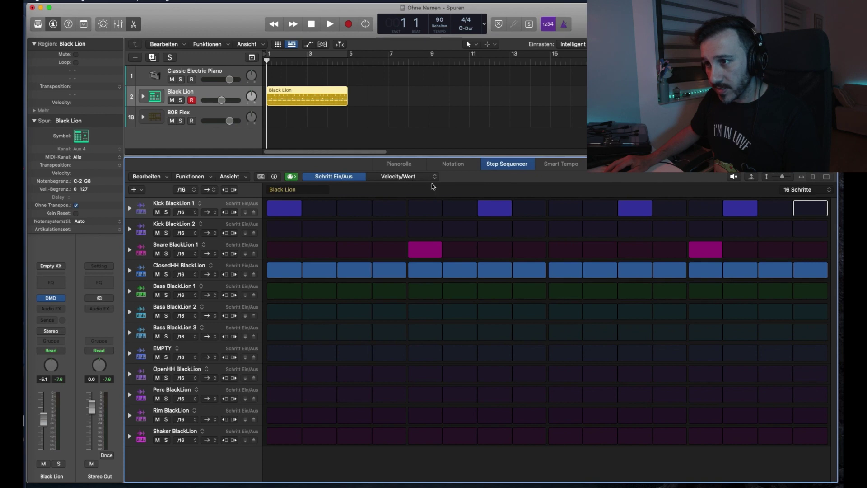
Step: Switch the step grid's edit mode to Velocity/Wert
click(393, 177)
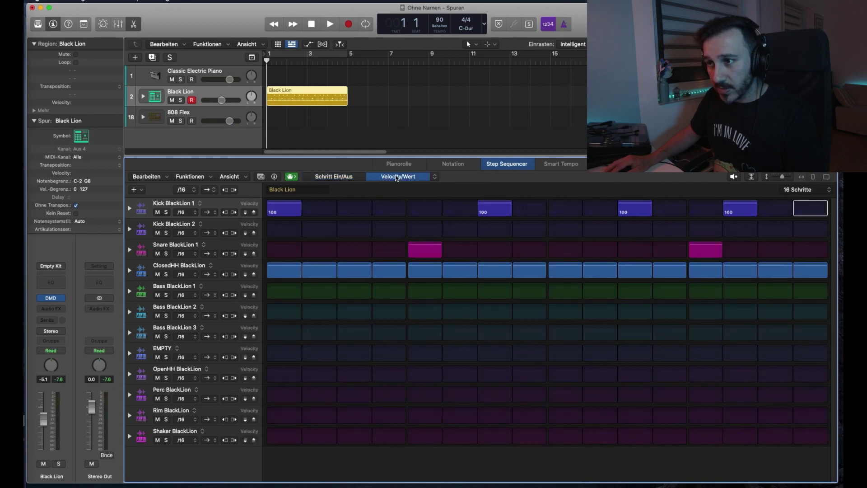
Step: Set the velocities of the four active Kick BlackLion 1 steps to 116, 122, 88 and 118 in order
click(284, 208)
click(495, 204)
click(495, 201)
click(279, 209)
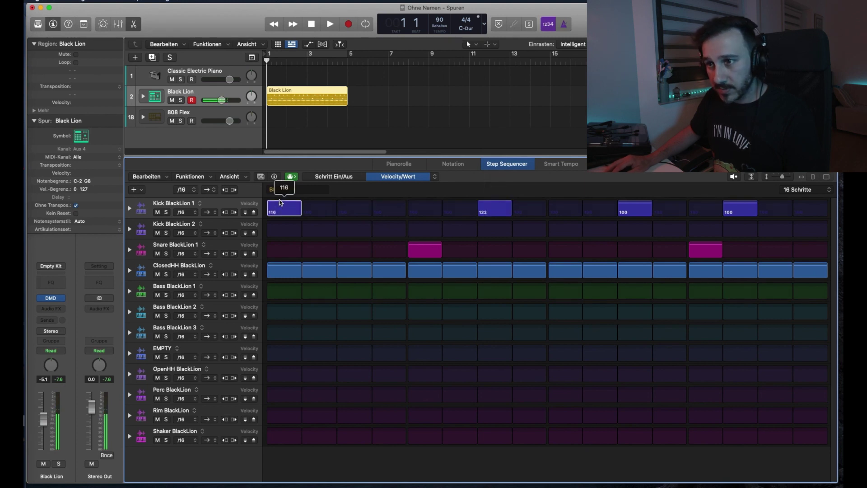
click(640, 207)
drag(641, 207, 635, 204)
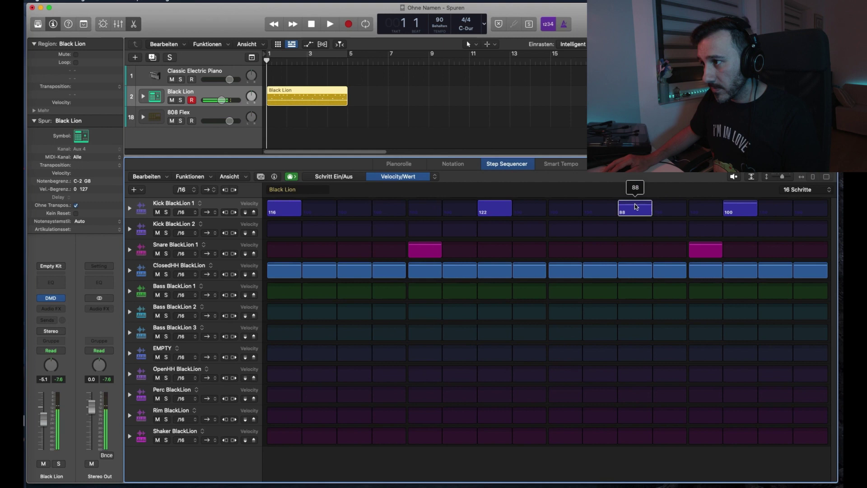
drag(742, 206, 743, 199)
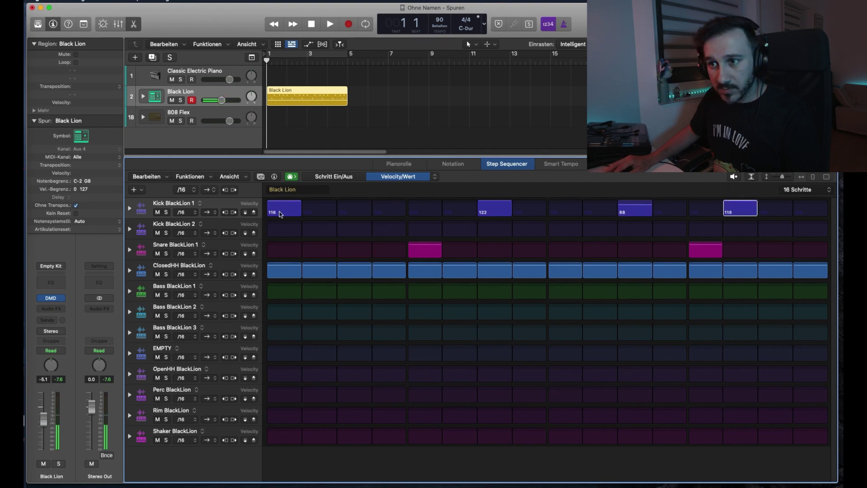
Step: Lower the velocities of the whole Kick BlackLion 1 row together to 102, 108, 74 and 104
click(254, 212)
click(253, 212)
click(254, 212)
click(254, 212)
drag(258, 212, 259, 218)
click(435, 177)
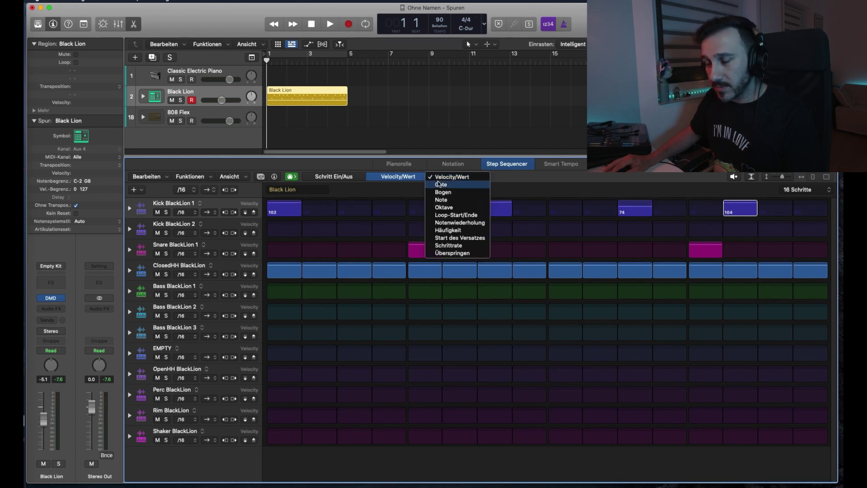
click(504, 177)
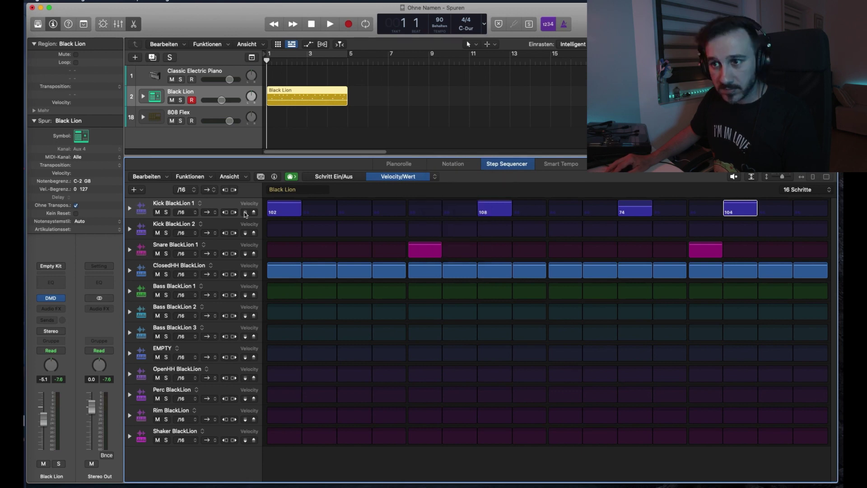
Step: Expand the ClosedHH BlackLion row, set Notenwiederholung to 4 on step 2, start the pattern preview and set step 10 to 6 repeats
click(129, 271)
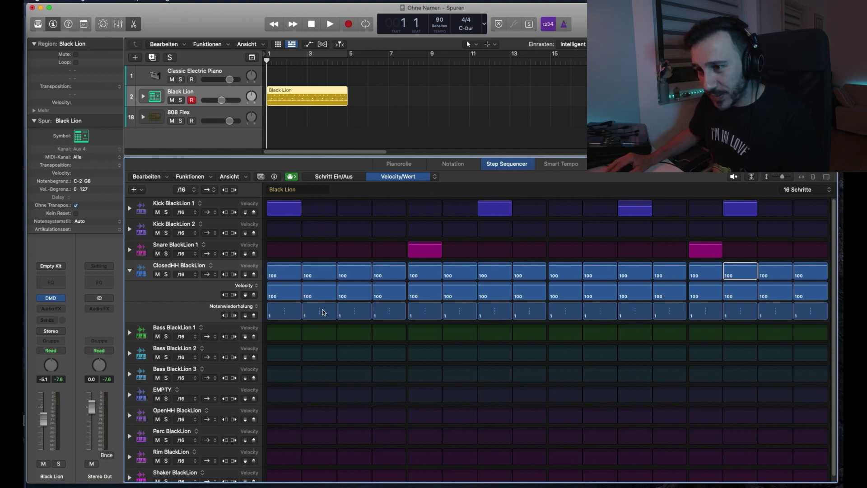
drag(324, 313, 321, 311)
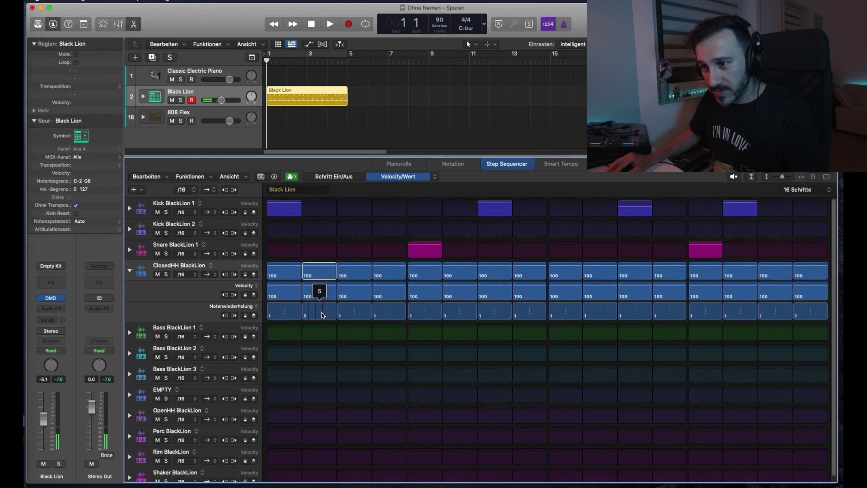
drag(322, 315, 323, 315)
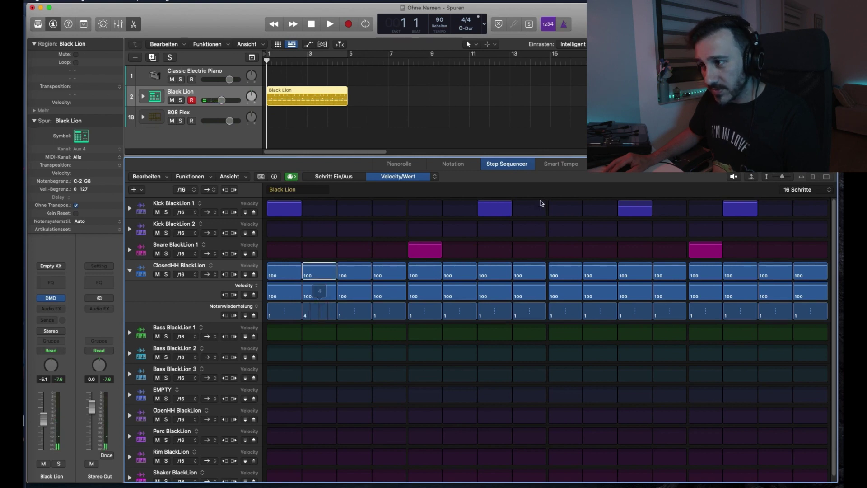
click(735, 176)
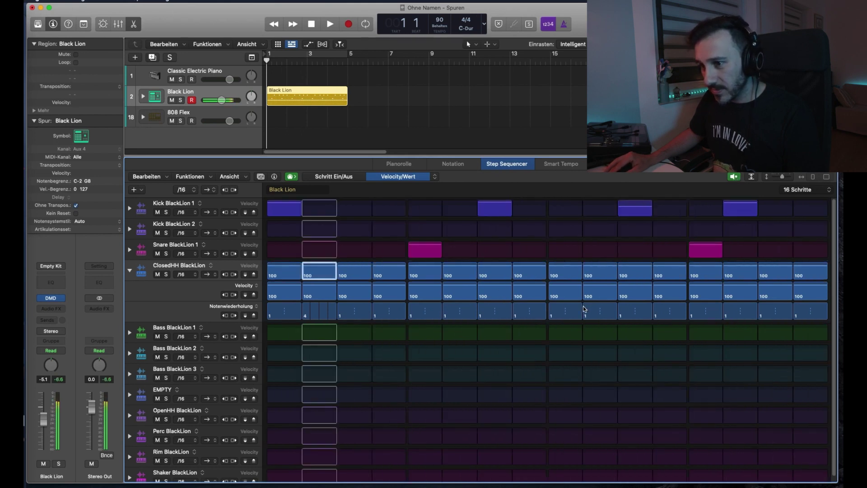
drag(590, 312, 595, 309)
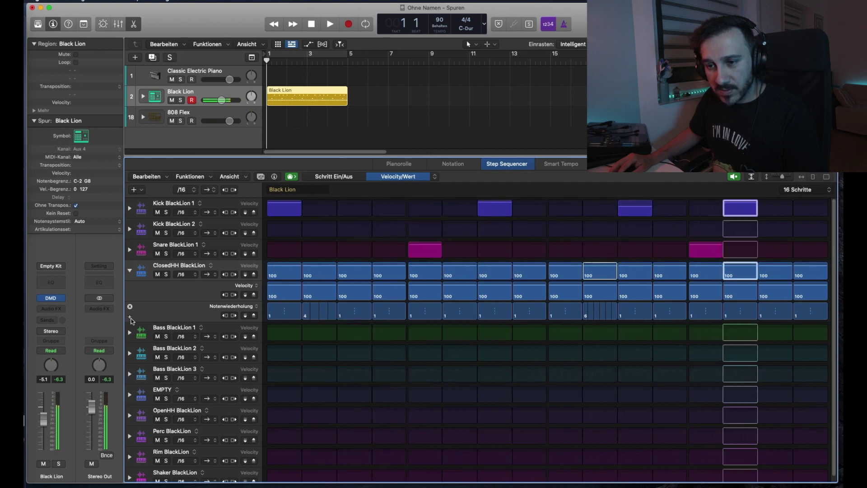
Step: Add a Bogen subrow to the ClosedHH BlackLion row and tie step 6 to step 7
click(130, 318)
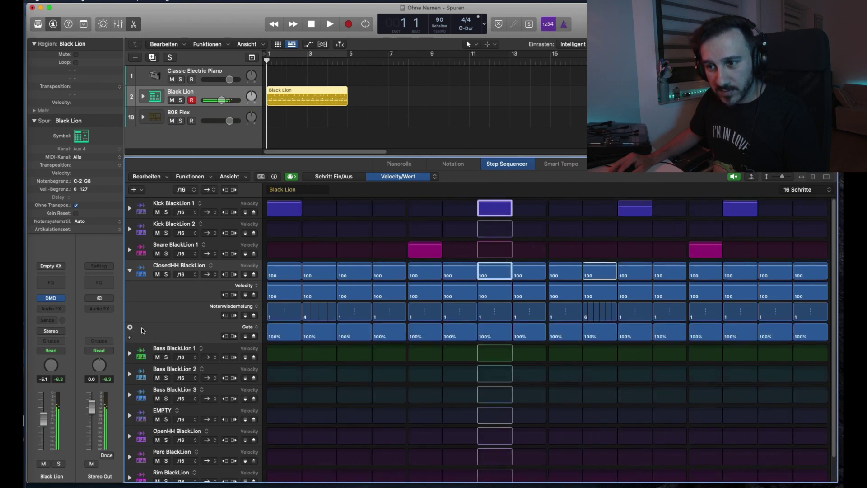
click(253, 330)
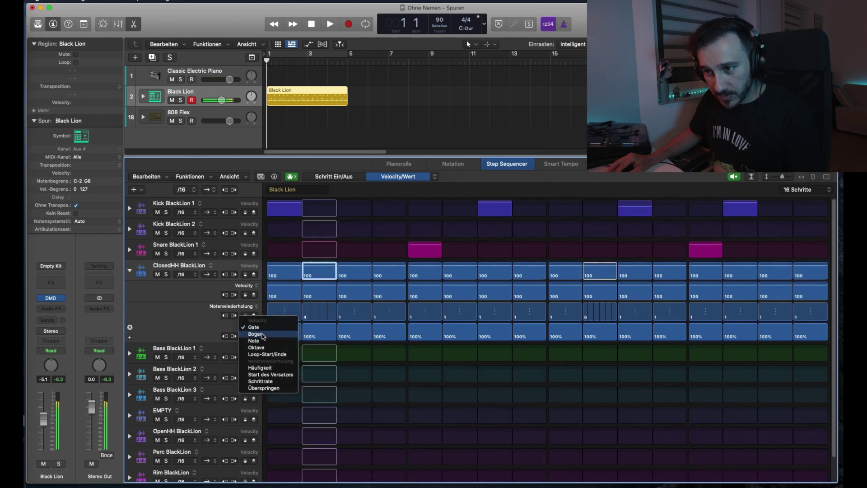
click(262, 335)
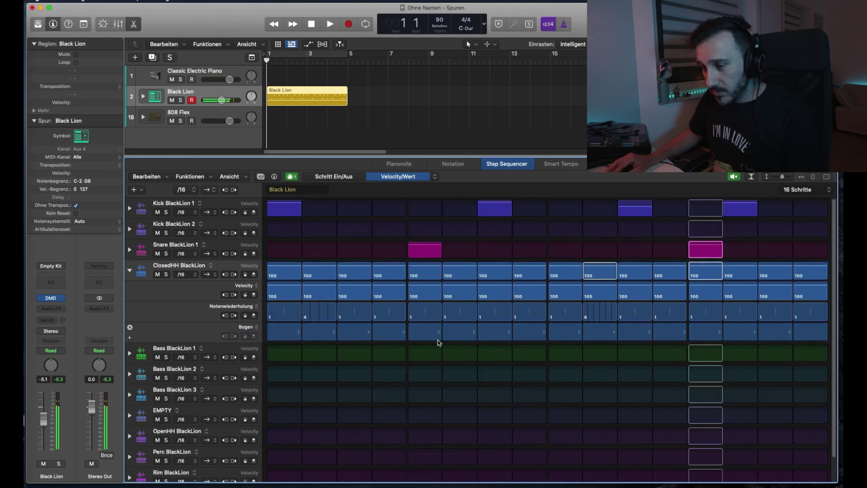
click(474, 333)
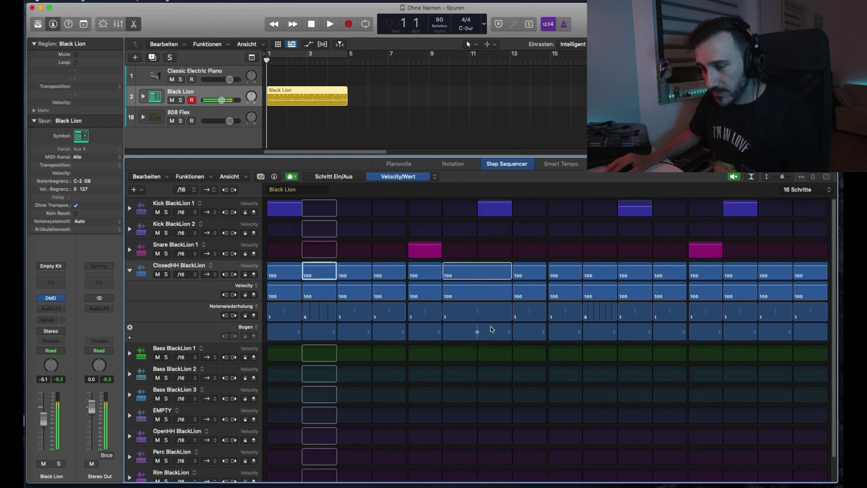
Step: Set the tied ClosedHH step's Notenwiederholung to 6, extend the tie to step 8 and stop the pattern preview
drag(472, 314, 476, 313)
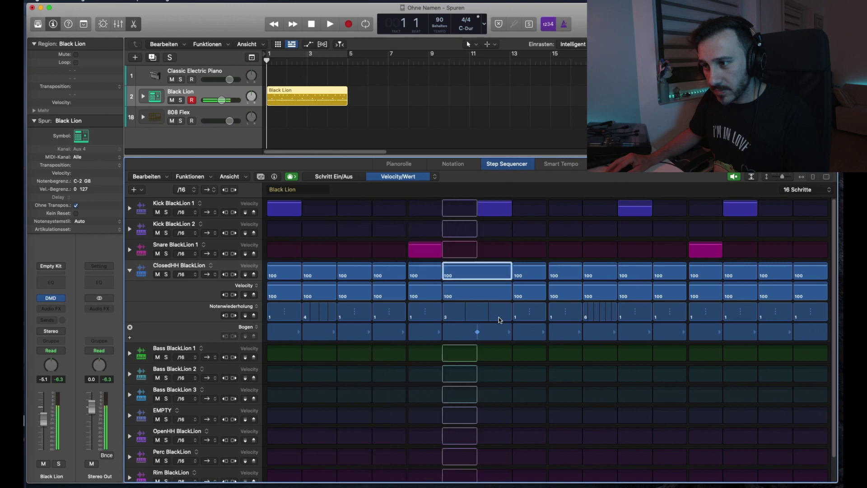
drag(483, 315, 482, 312)
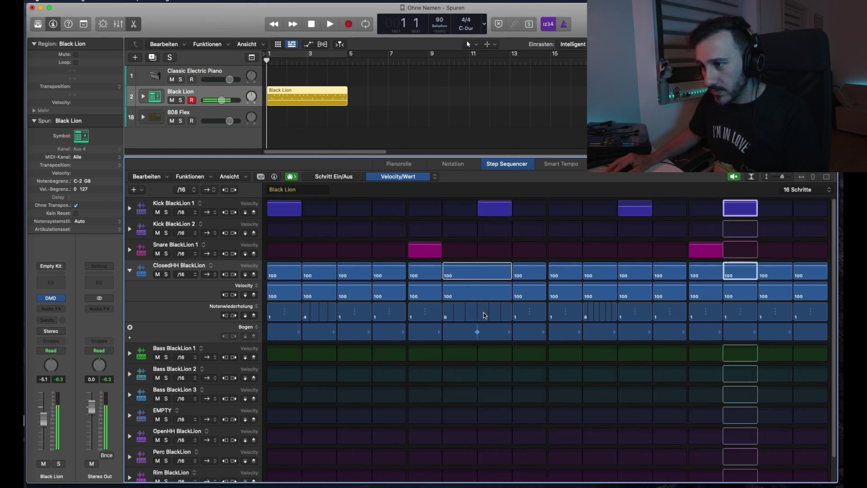
click(510, 332)
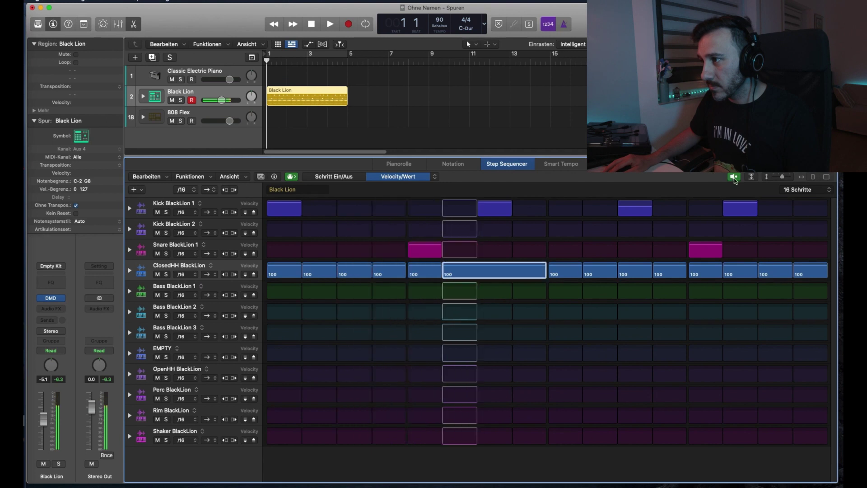
click(733, 177)
Step: Add another subrow below Bogen in the ClosedHH BlackLion row and set it to Note
click(130, 339)
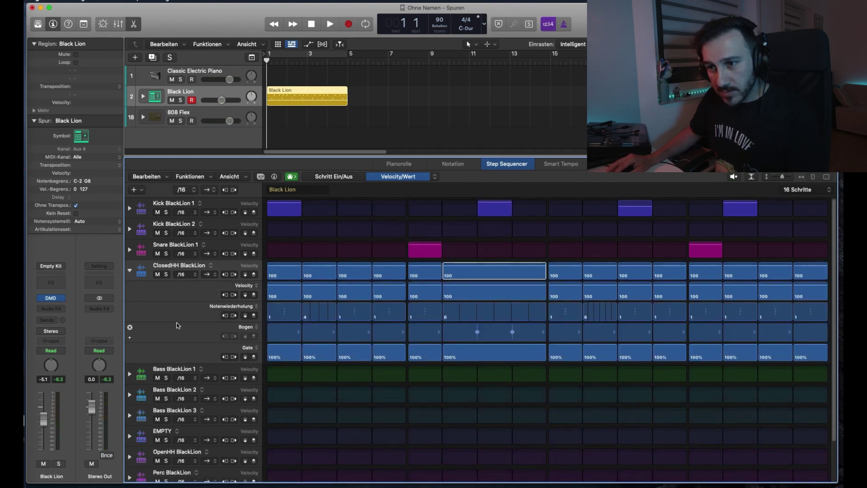
click(258, 348)
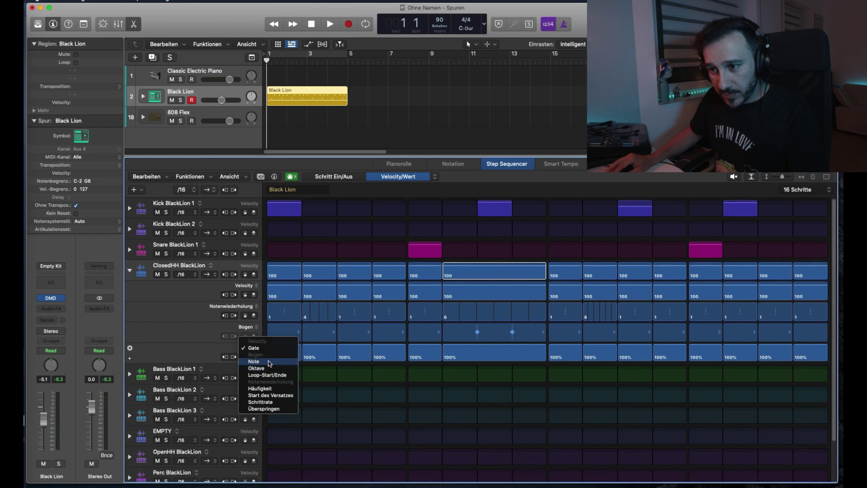
click(269, 362)
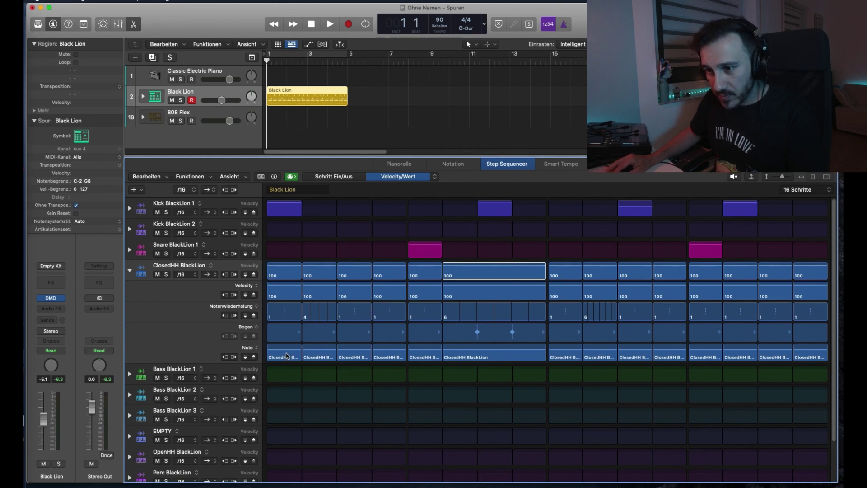
Step: Try a different note on the first ClosedHH BlackLion step in the Note subrow, and undo the note changes
drag(285, 354, 292, 352)
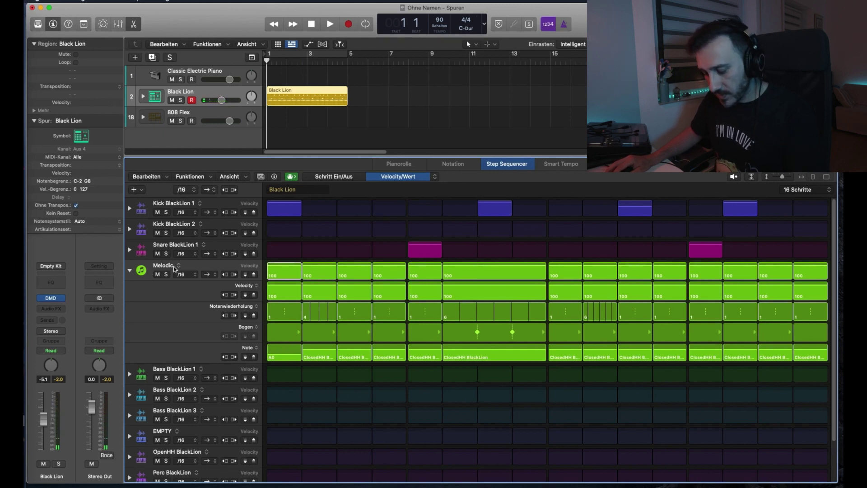
key(super+z)
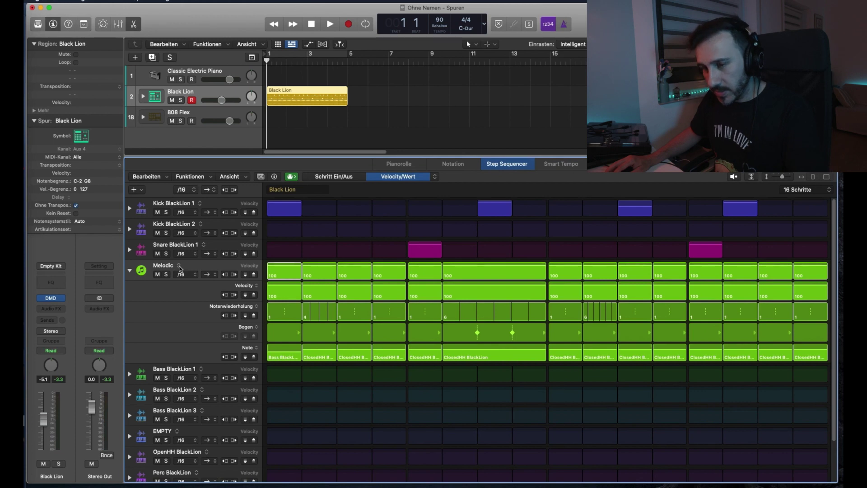
key(super+z)
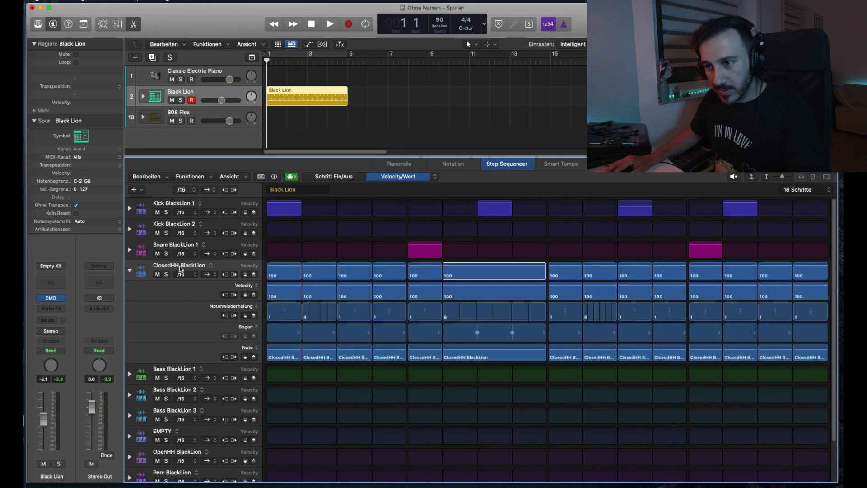
Step: Collapse the ClosedHH BlackLion row's subrows and copy the whole row
click(130, 270)
click(130, 270)
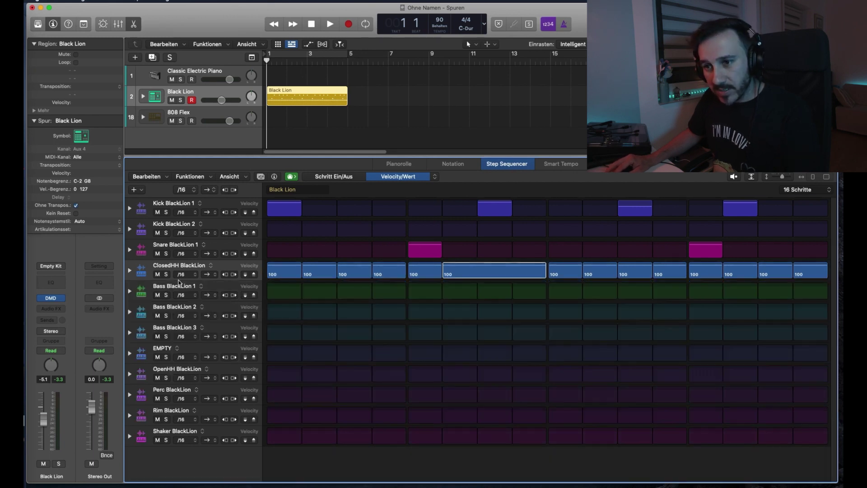
click(131, 271)
right_click(226, 267)
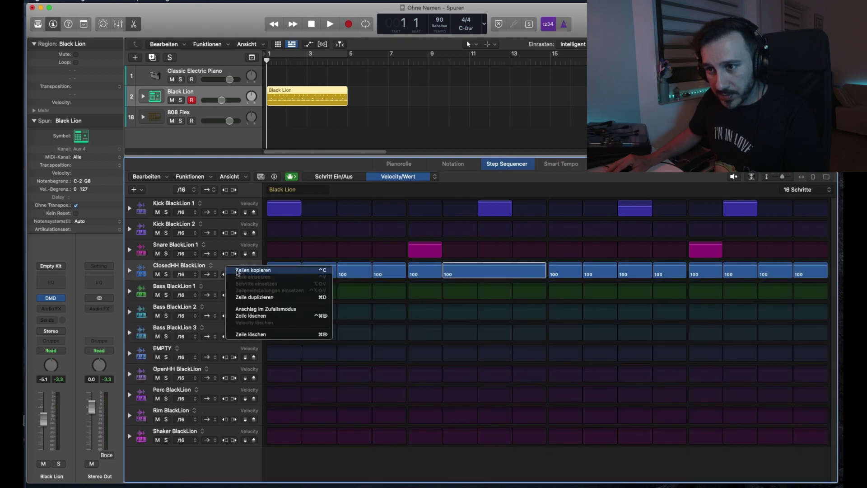
click(278, 270)
Step: Switch the edit mode to Schritt Ein/Aus and turn off all 16 steps of the ClosedHH BlackLion row
drag(284, 273, 495, 271)
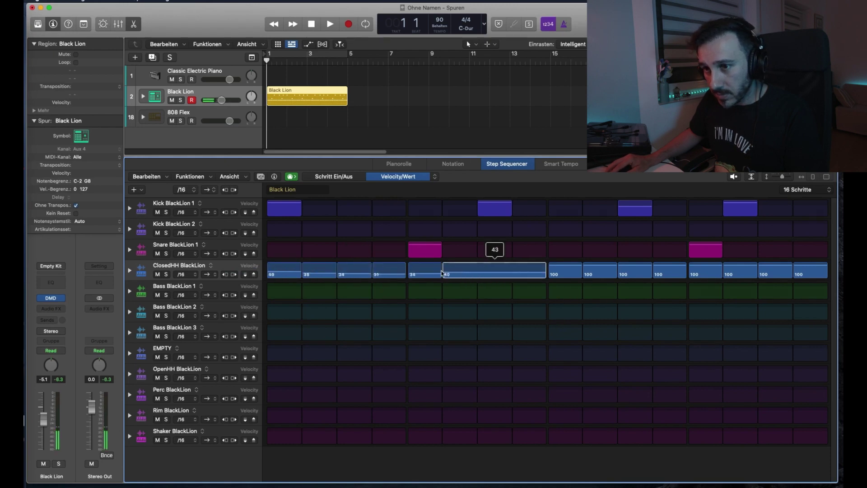
click(335, 177)
drag(276, 271, 832, 273)
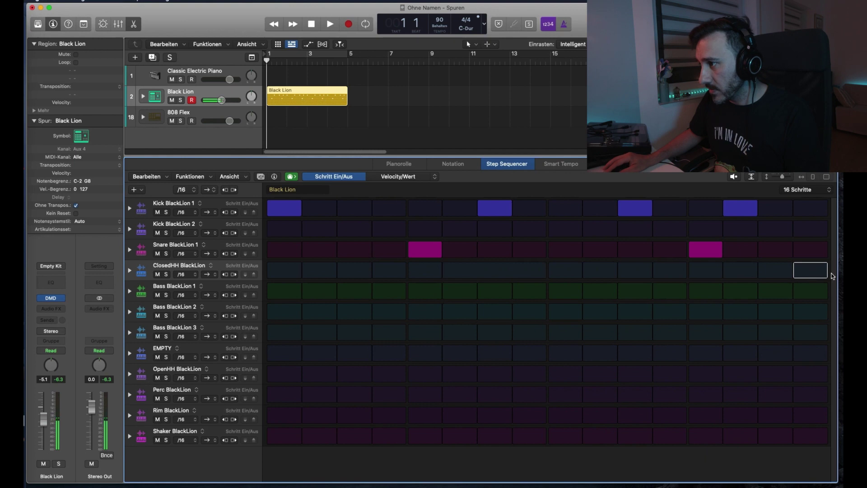
Step: Unfold the Black Lion track stack, enlarge the track area and select the Bass BlackLion 1 subtrack
click(143, 96)
drag(318, 155, 367, 420)
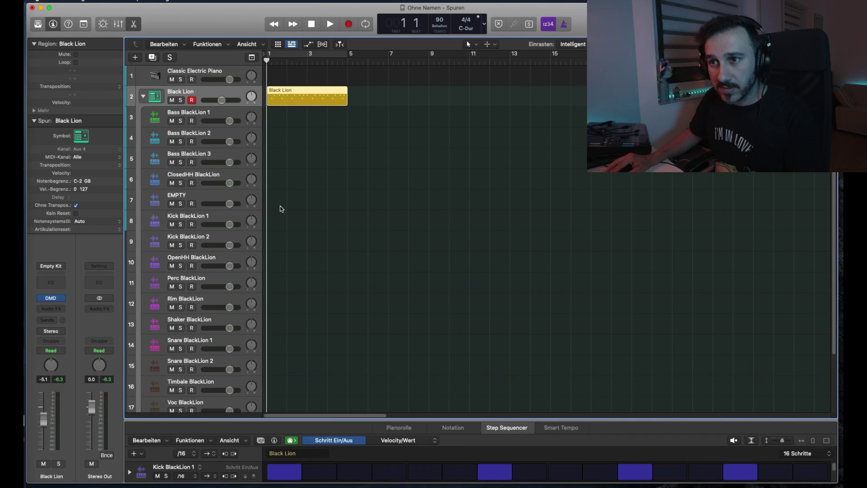
click(219, 113)
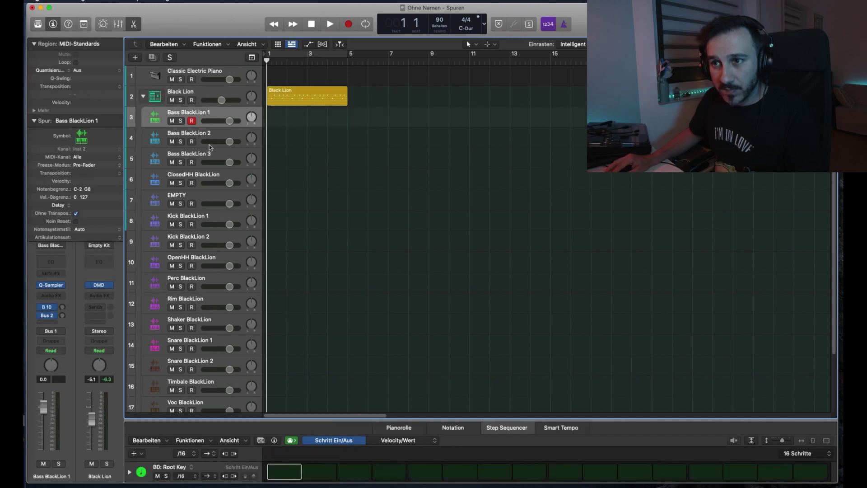
Step: Create an empty pattern region at bar 1 on the ClosedHH BlackLion subtrack and hide the editor
click(229, 175)
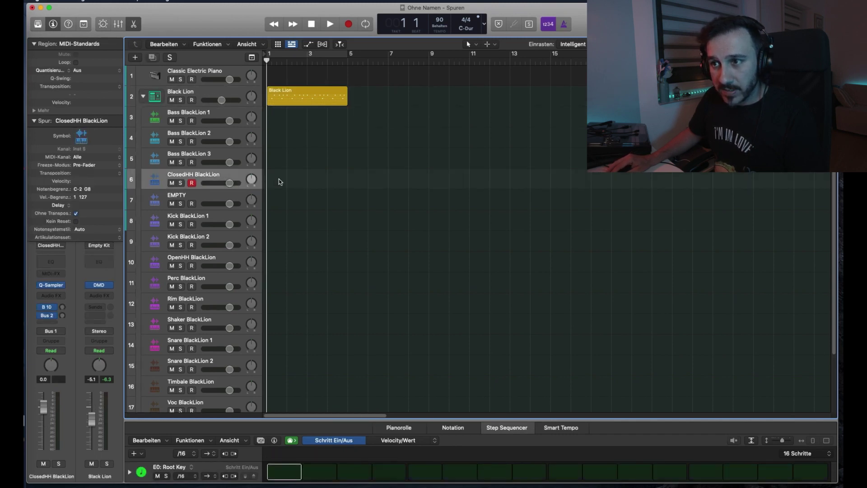
right_click(276, 180)
click(294, 188)
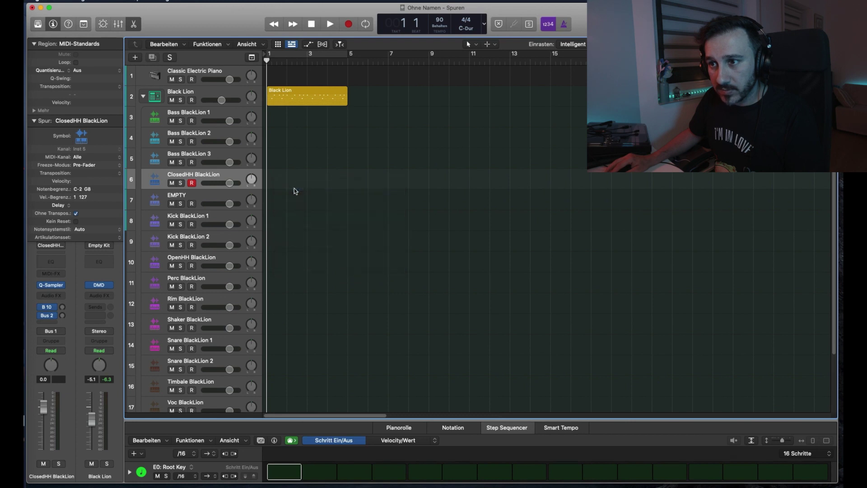
key(e)
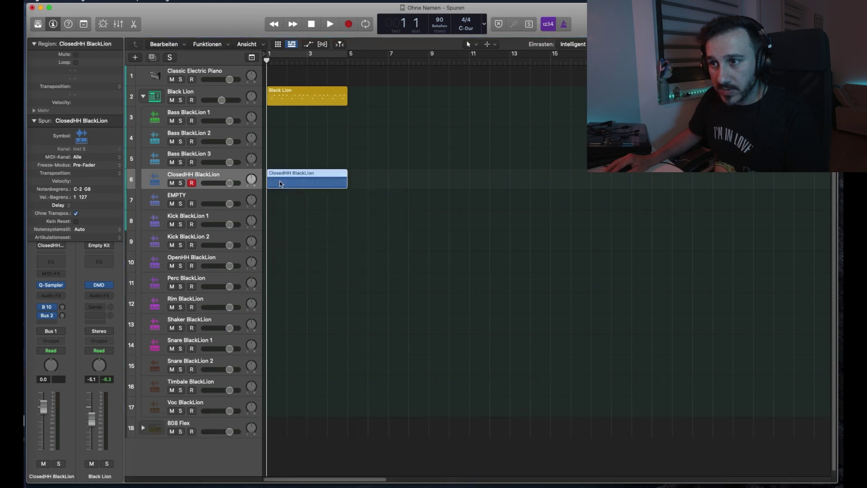
Step: Open the ClosedHH BlackLion region in the Step Sequencer and paste the copied hi-hat row into its Root Key row
right_click(280, 182)
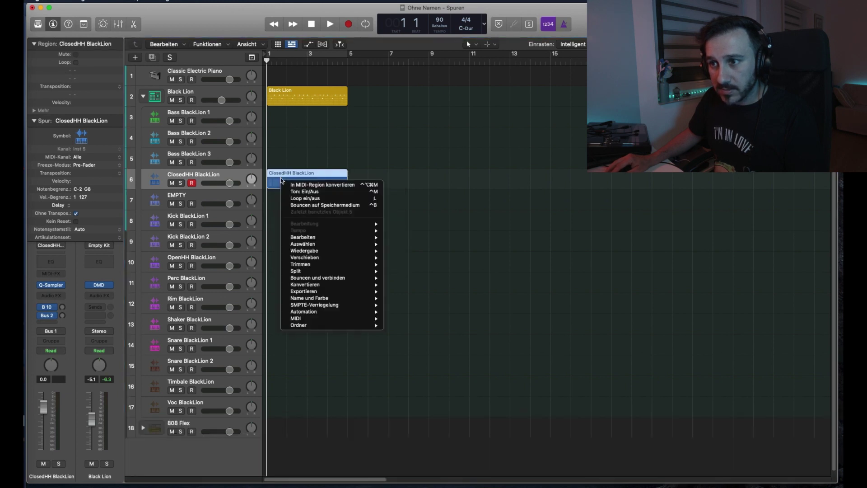
double_click(281, 180)
right_click(214, 305)
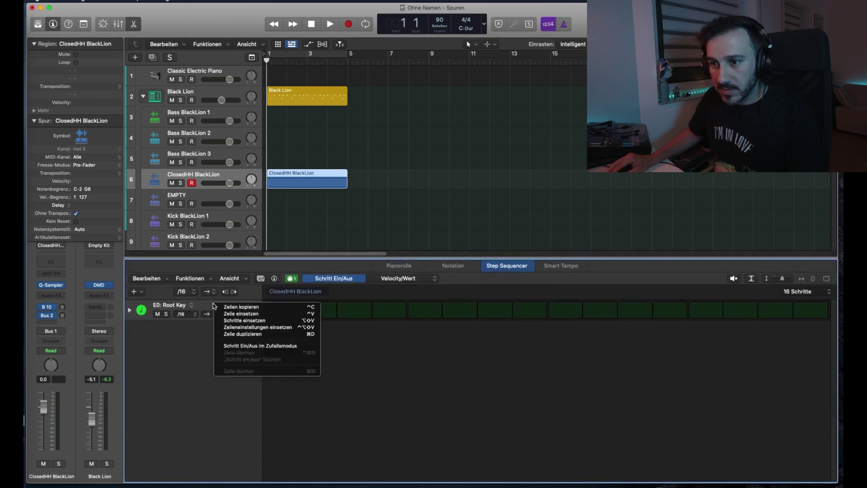
click(260, 313)
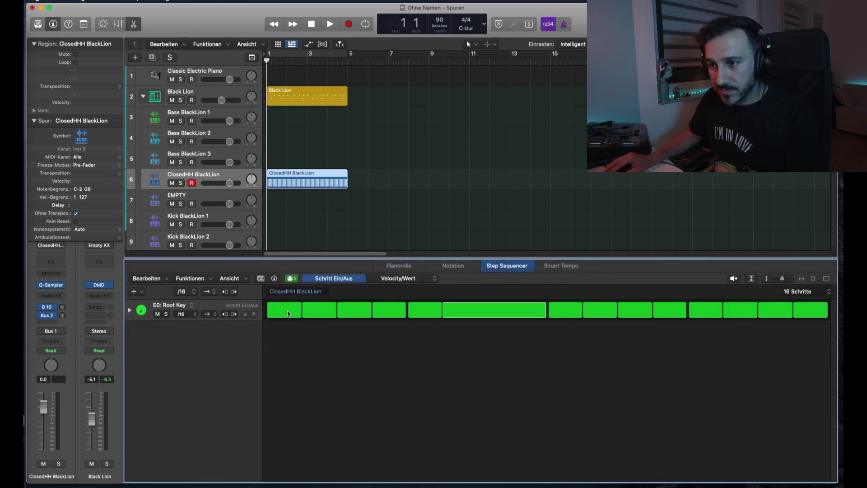
Step: Play the pasted ClosedHH BlackLion pattern from bar 1 and expand its Root Key row to inspect the subrows
click(329, 25)
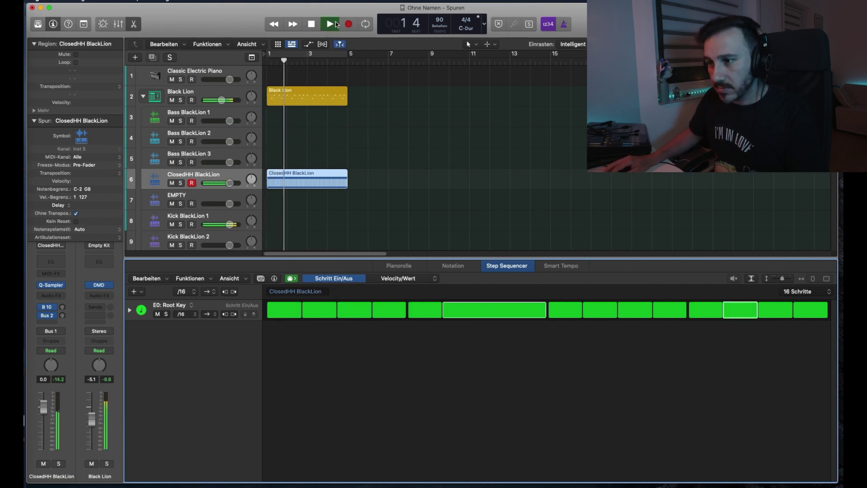
click(129, 311)
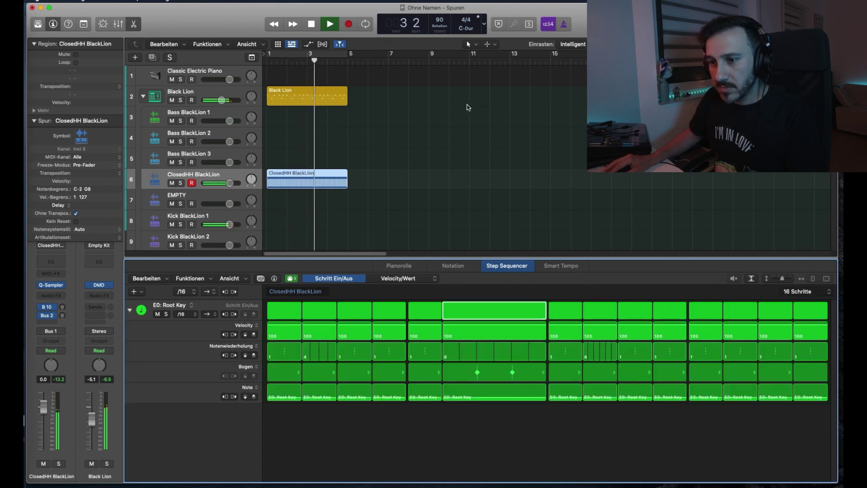
click(311, 27)
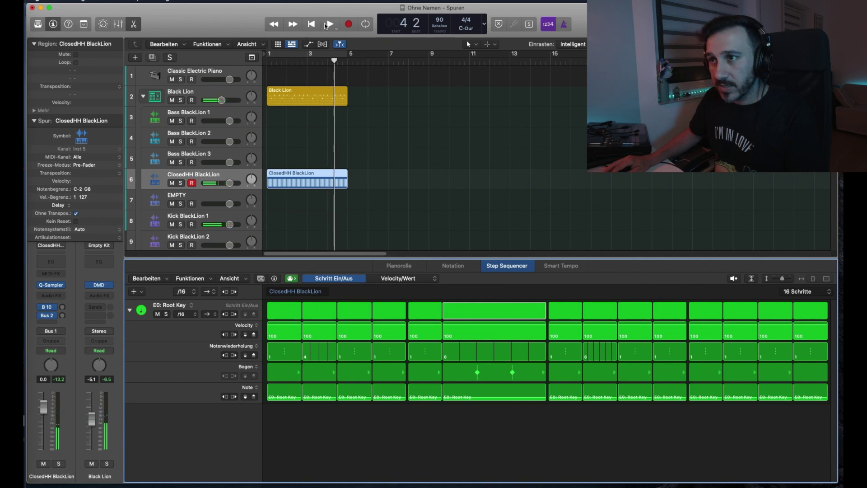
click(330, 25)
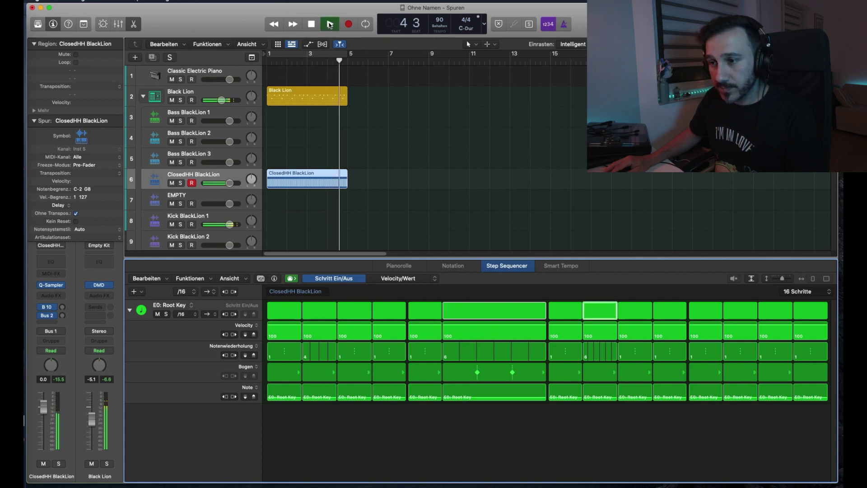
click(311, 26)
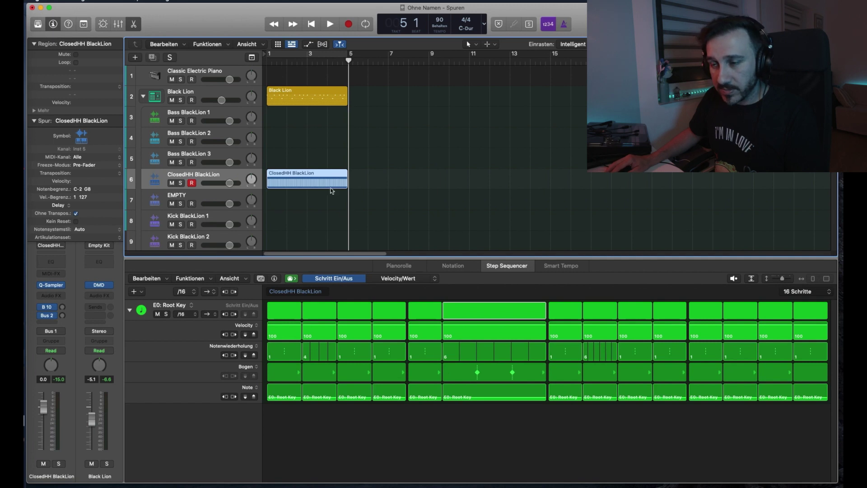
Step: Convert the ClosedHH BlackLion pattern region into a MIDI region and choose the Zeigerwerkzeug for the piano roll
right_click(317, 172)
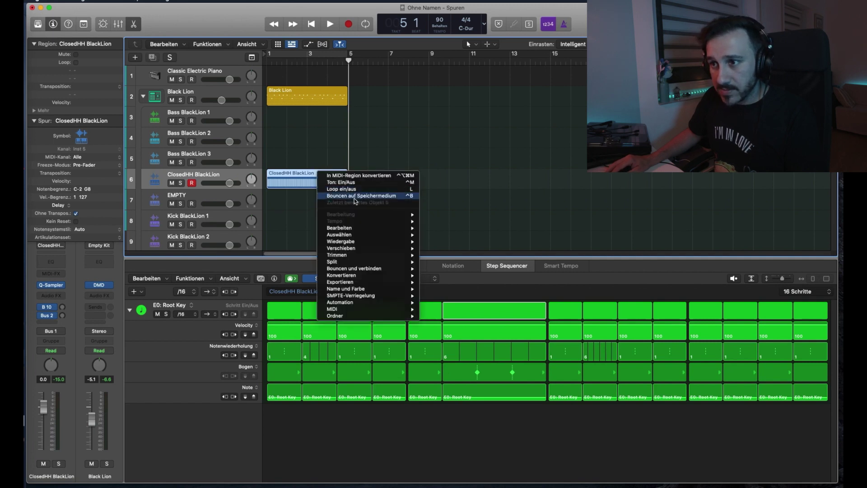
click(365, 176)
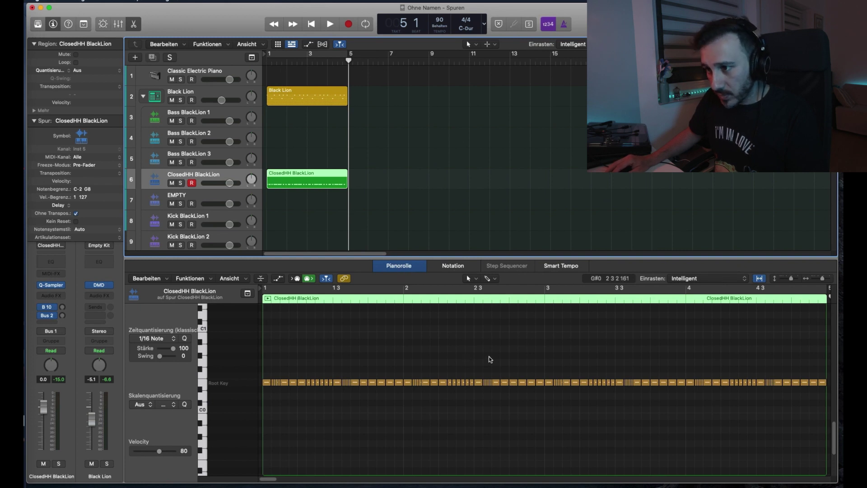
click(472, 279)
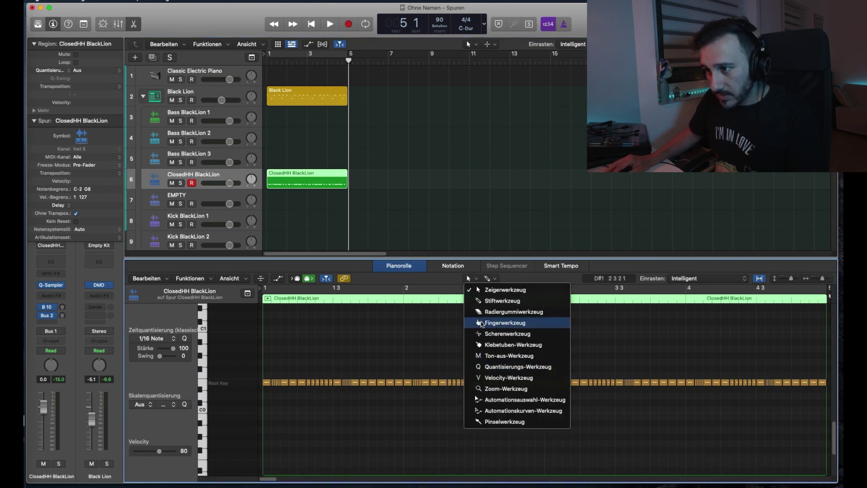
click(501, 290)
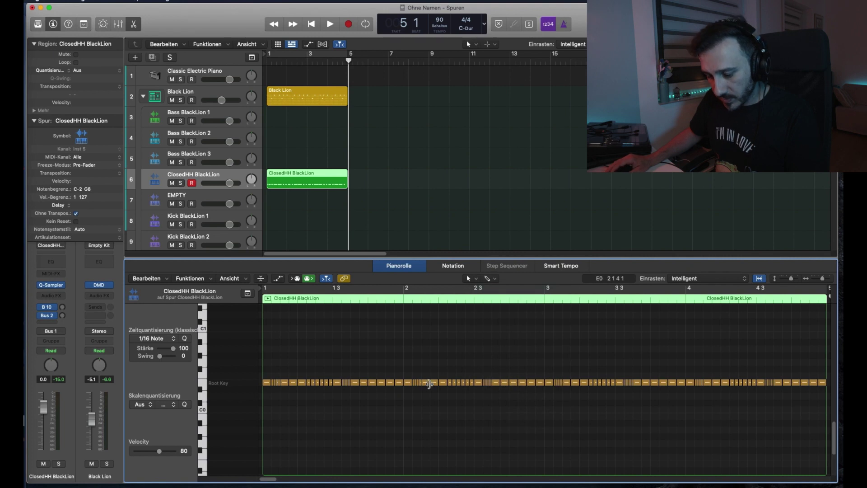
Step: Transpose individual short hi-hat roll notes just after bar 2 below the Root Key pitch in the piano roll
ctrl+alt+click(417, 388)
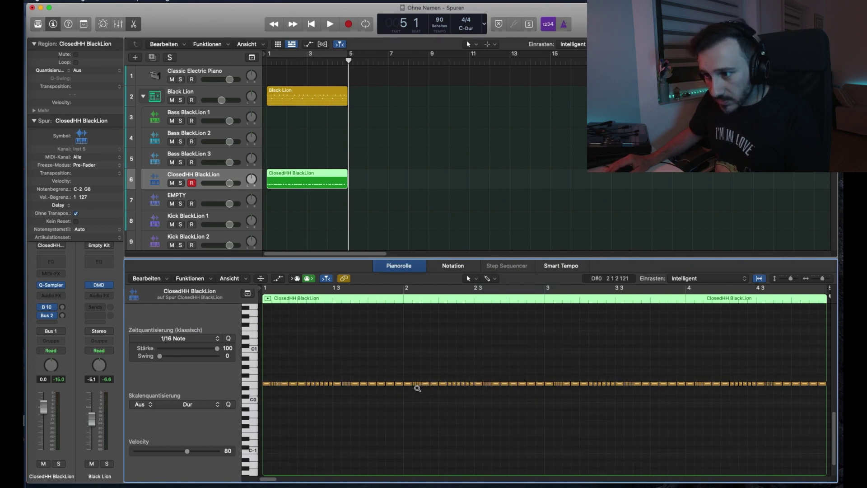
ctrl+alt+click(418, 388)
drag(405, 358, 514, 418)
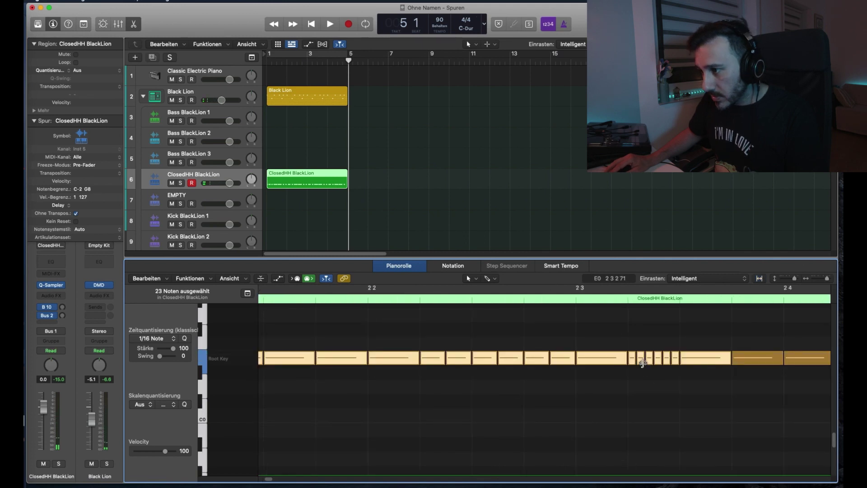
scroll(542, 391, left, 5)
click(537, 379)
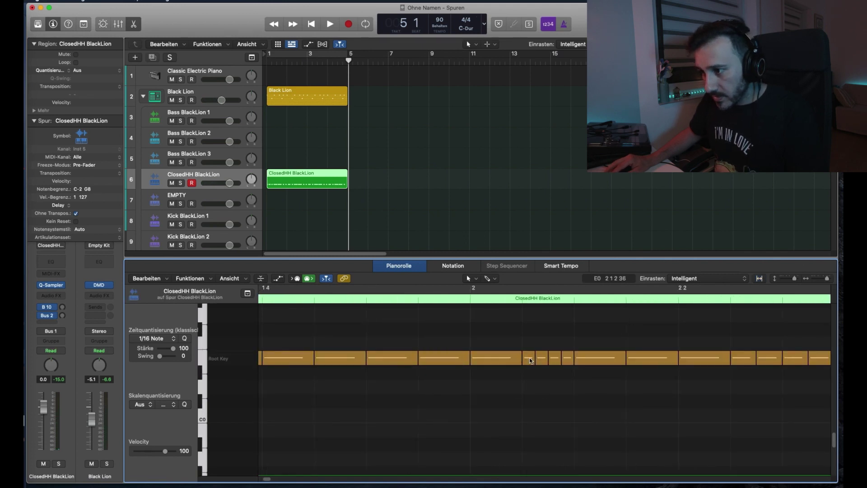
click(529, 359)
click(543, 361)
drag(543, 363, 569, 400)
Step: Play the song from the start and turn on cycle mode over bars 1 to 5 while listening to the edited hi-hats
key(space)
key(Return)
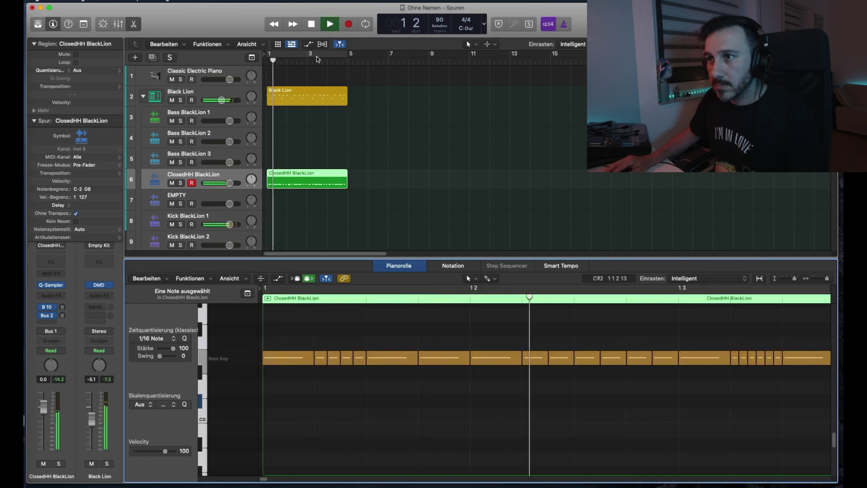
click(365, 24)
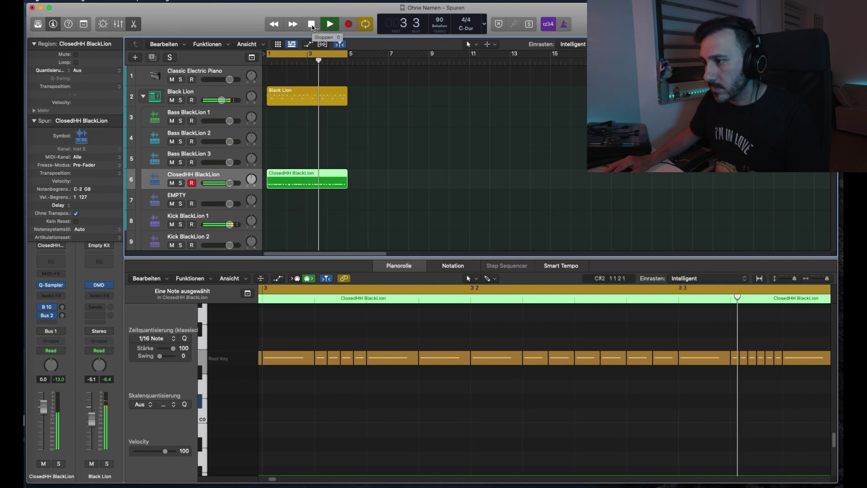
click(311, 24)
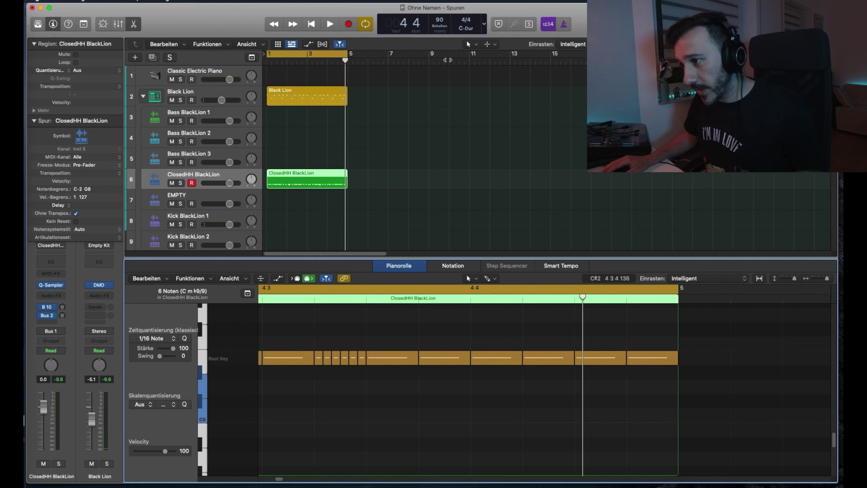
Step: Fold the Black Lion track stack, show its pattern region in the Step Sequencer and enlarge the editor area
click(142, 96)
click(329, 90)
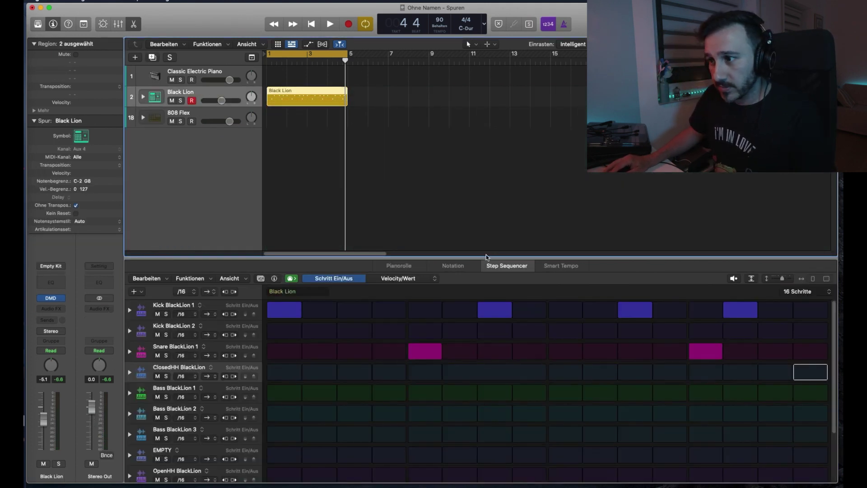
drag(497, 258, 451, 198)
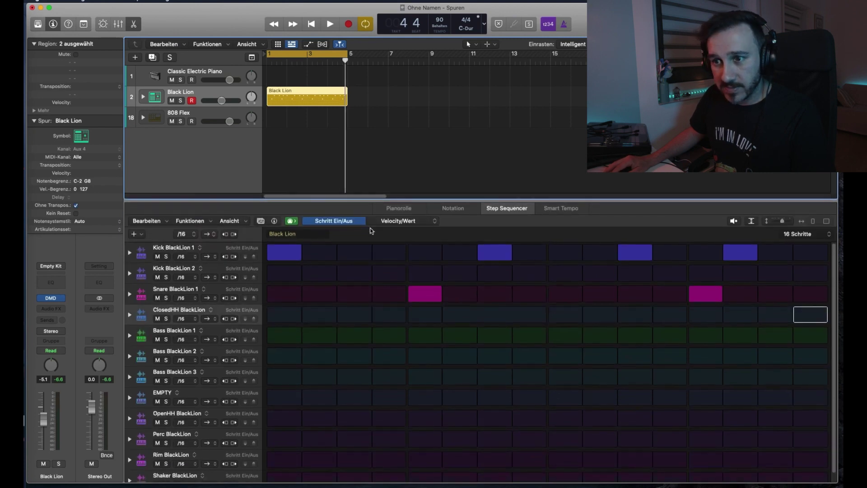
Step: Turn on step 4 of the Kick BlackLion 1 row and step 16 of the Snare BlackLion 1 row, and audition the pattern
click(388, 252)
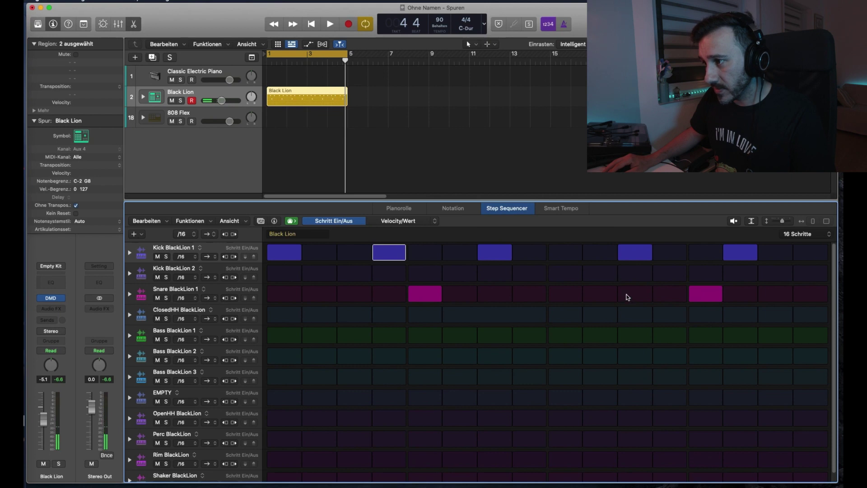
click(806, 298)
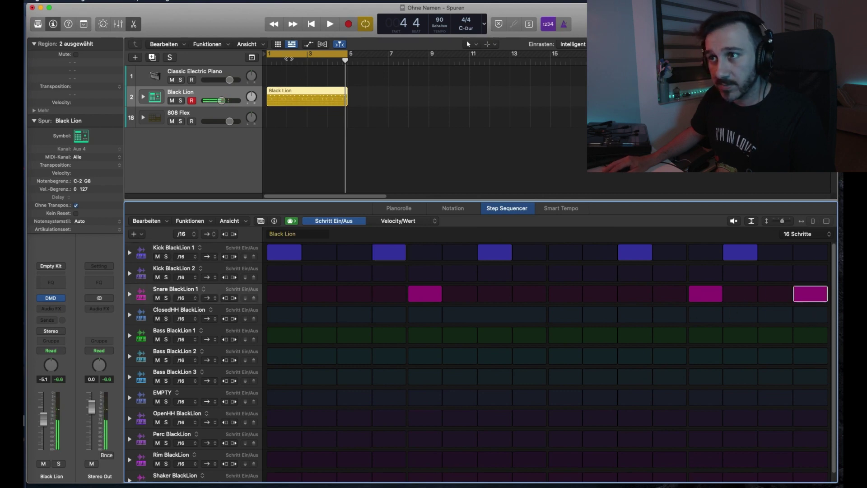
click(326, 28)
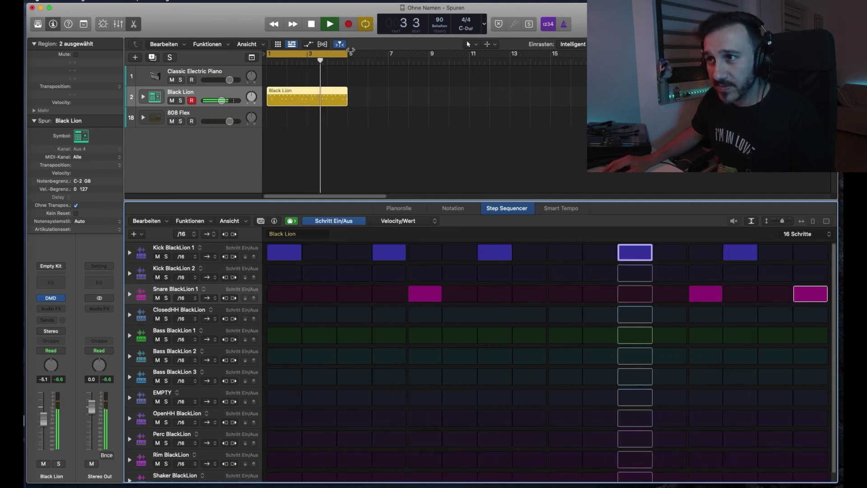
key(space)
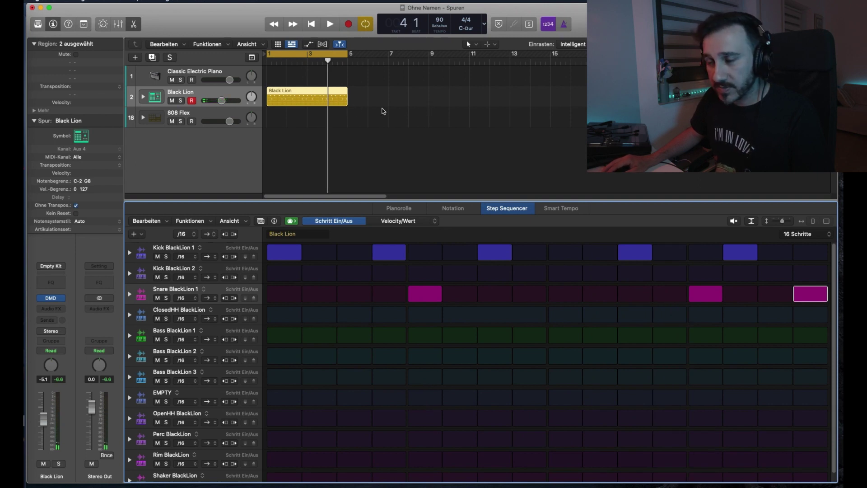
Step: Copy the Black Lion region to bar 5 and turn off steps 4 and 14 in the copy's Kick BlackLion 1 row
click(301, 95)
drag(301, 96, 384, 96)
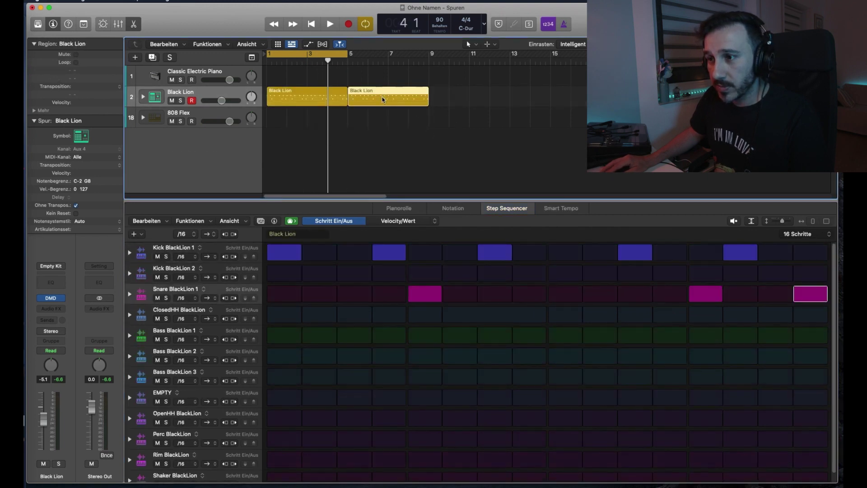
click(400, 250)
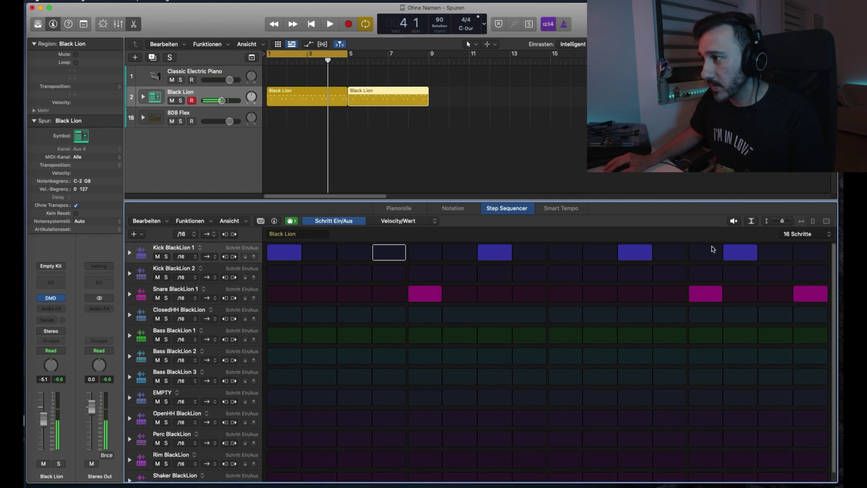
click(745, 255)
Step: Compare the step patterns of the original Black Lion region at bar 1 and its copy at bar 5
click(314, 97)
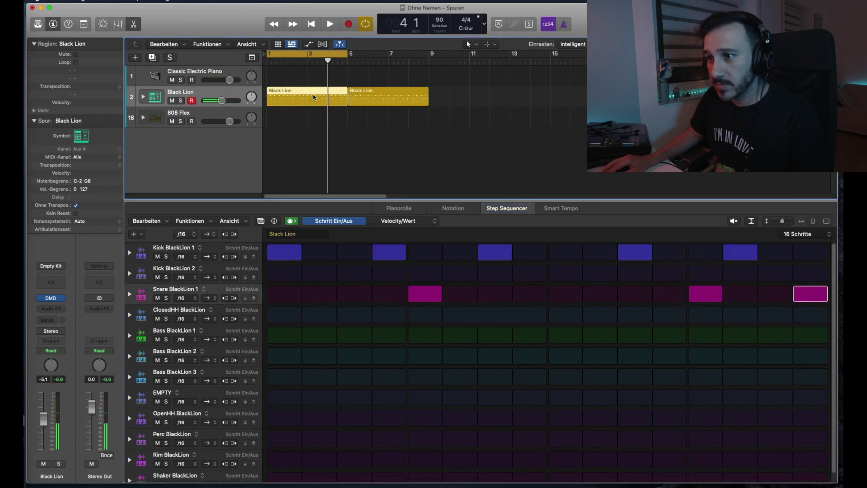
click(378, 98)
click(324, 90)
click(375, 96)
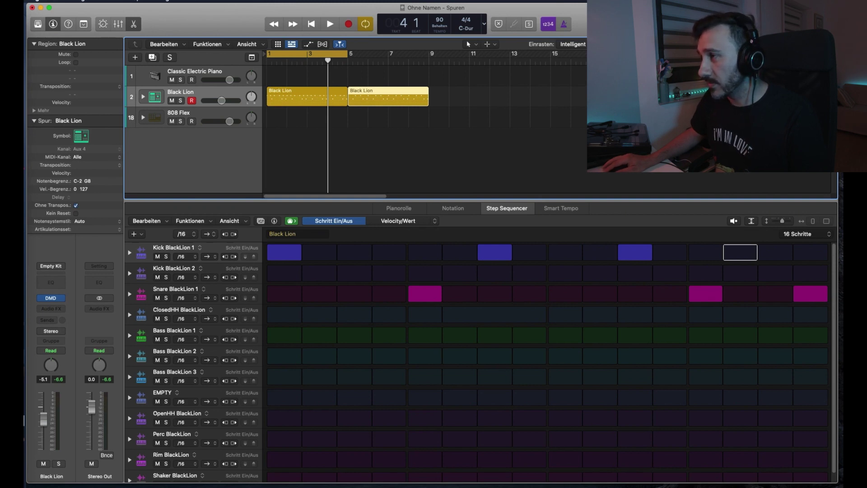
Step: Open the Loop Browser next to the arrangement
key(o)
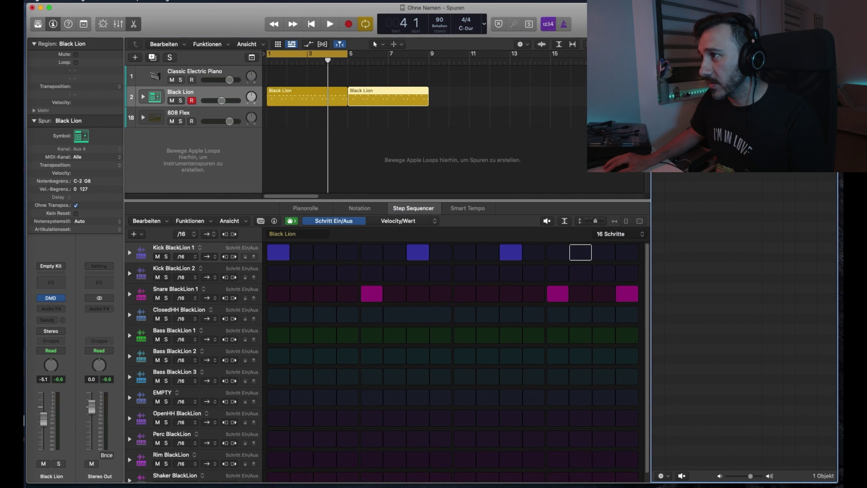